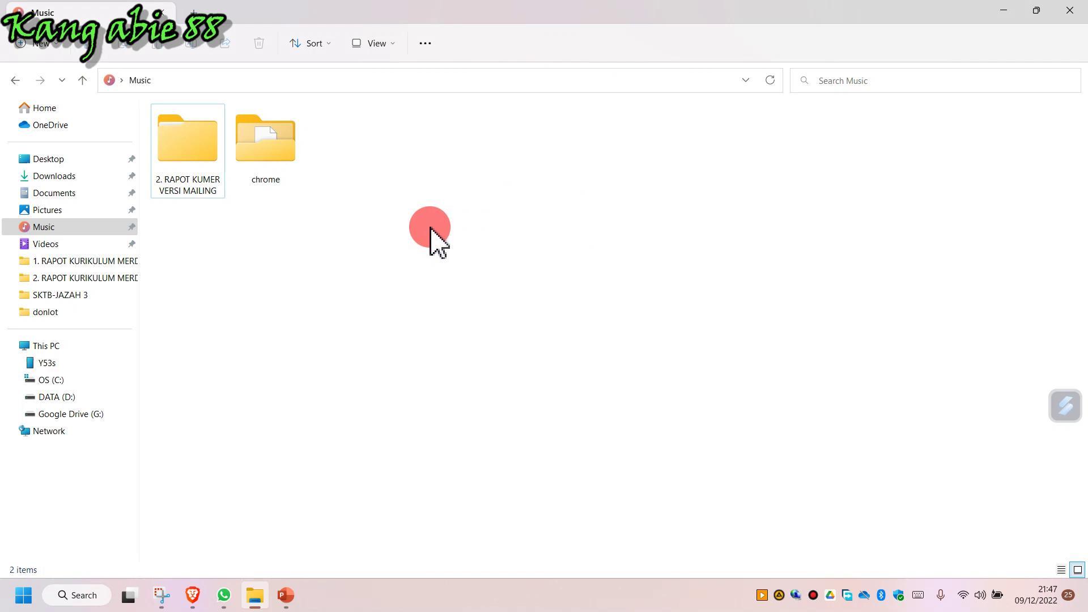
Show the Music folder's contents as extra large icons and open the 2. RAPOT KUMER VERSI MAILING folder.
left_click(196, 159)
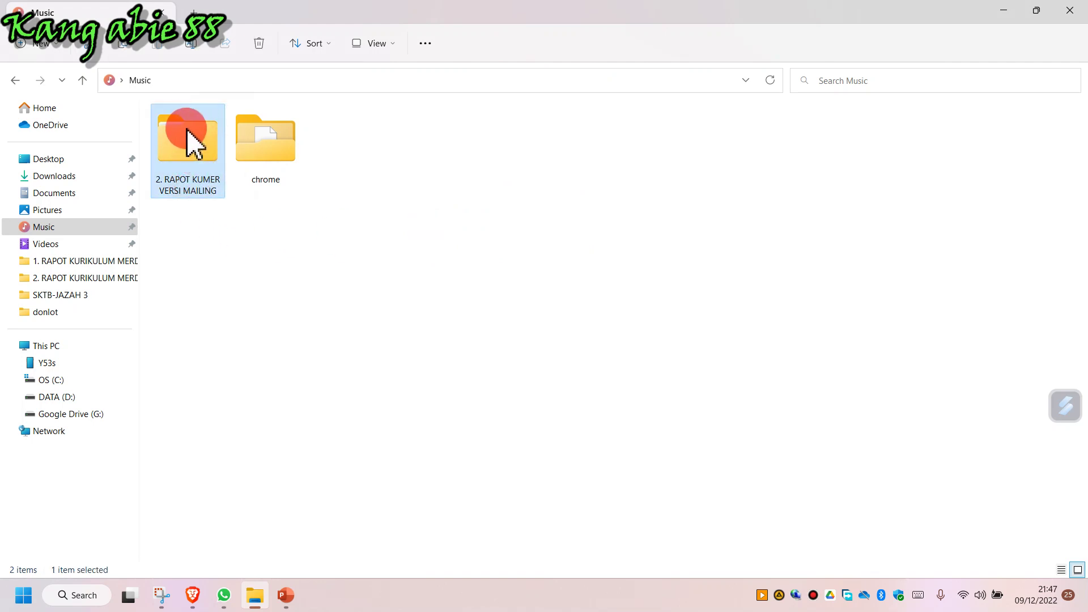
right_click(380, 188)
mouse_move(431, 198)
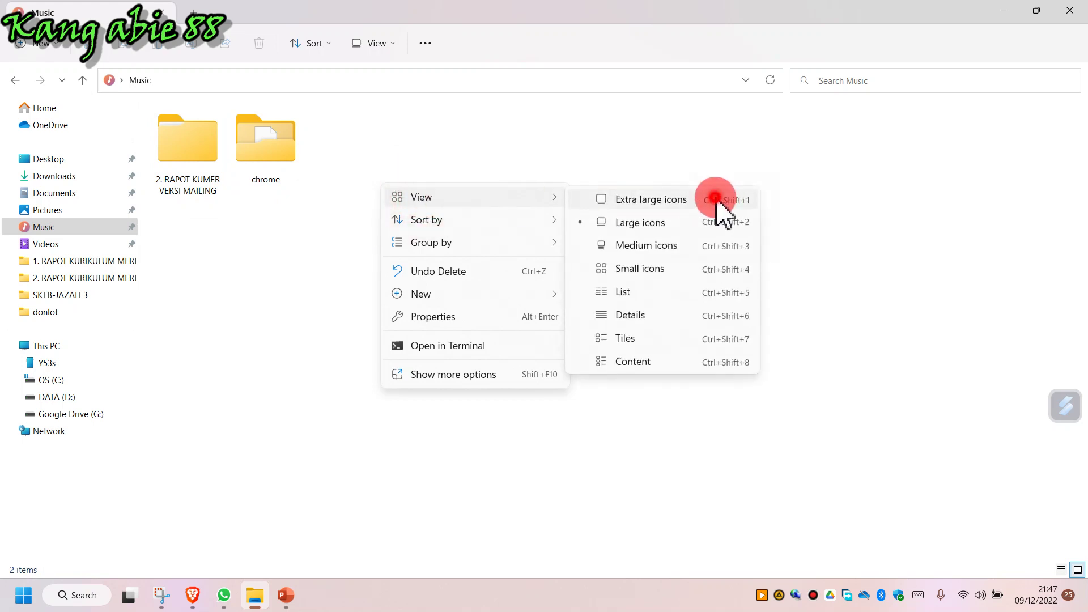
left_click(716, 204)
left_click(229, 197)
double_click(229, 196)
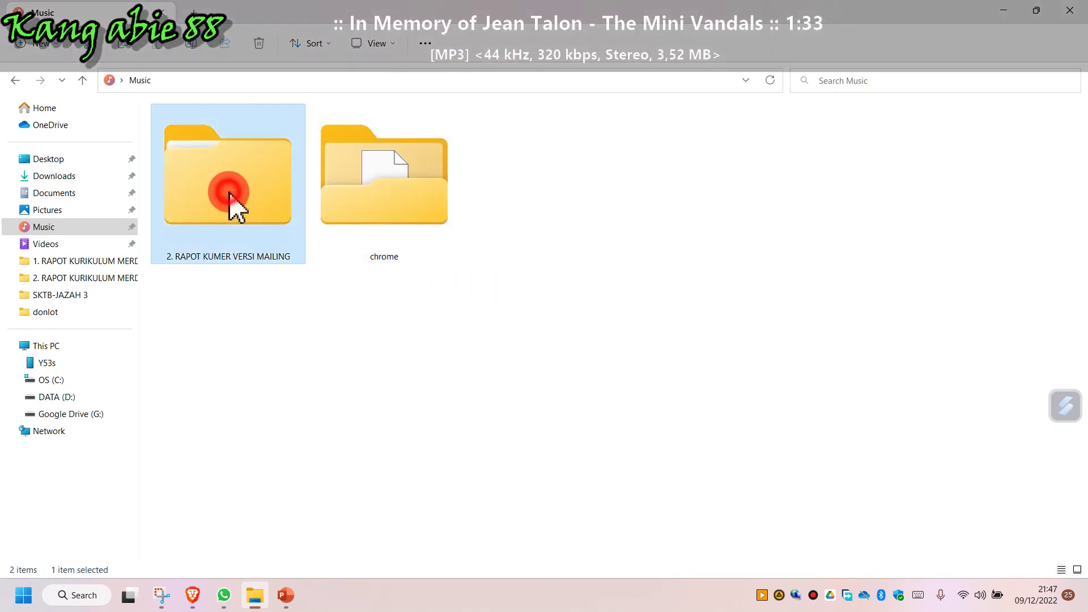
Display the subfolders as extra large icons and open the K MERDEKA MAILING A folder.
right_click(476, 172)
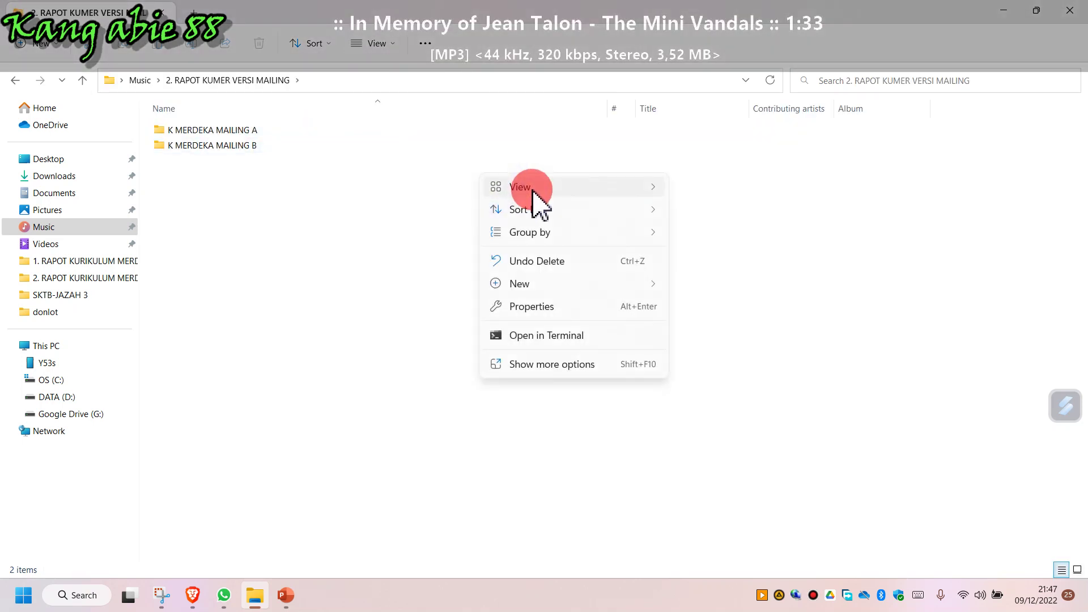
mouse_move(529, 188)
left_click(713, 192)
left_click(561, 338)
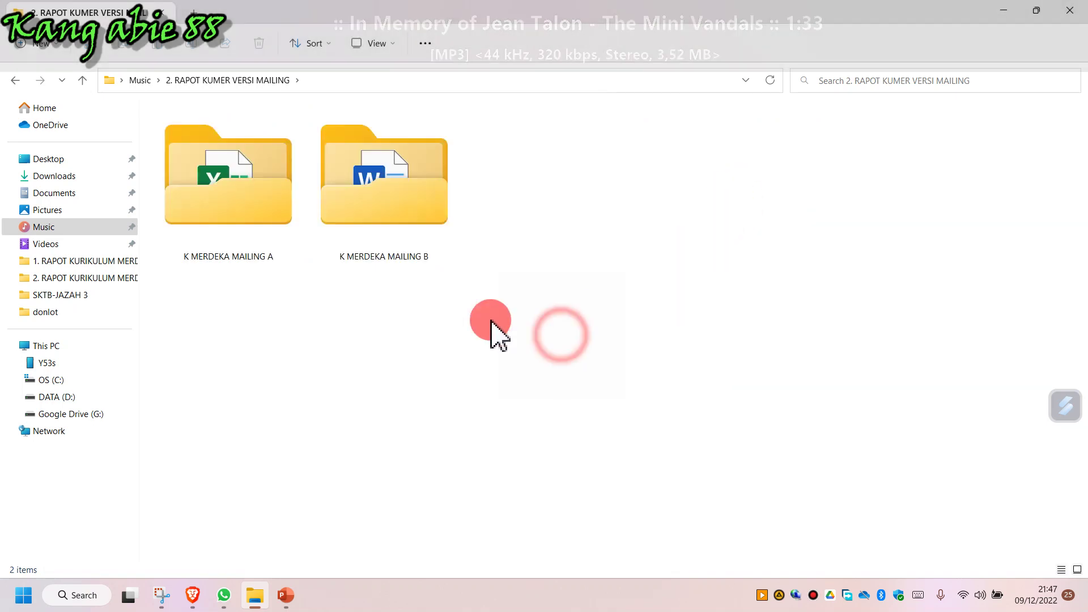
left_click(263, 210)
left_click(430, 195)
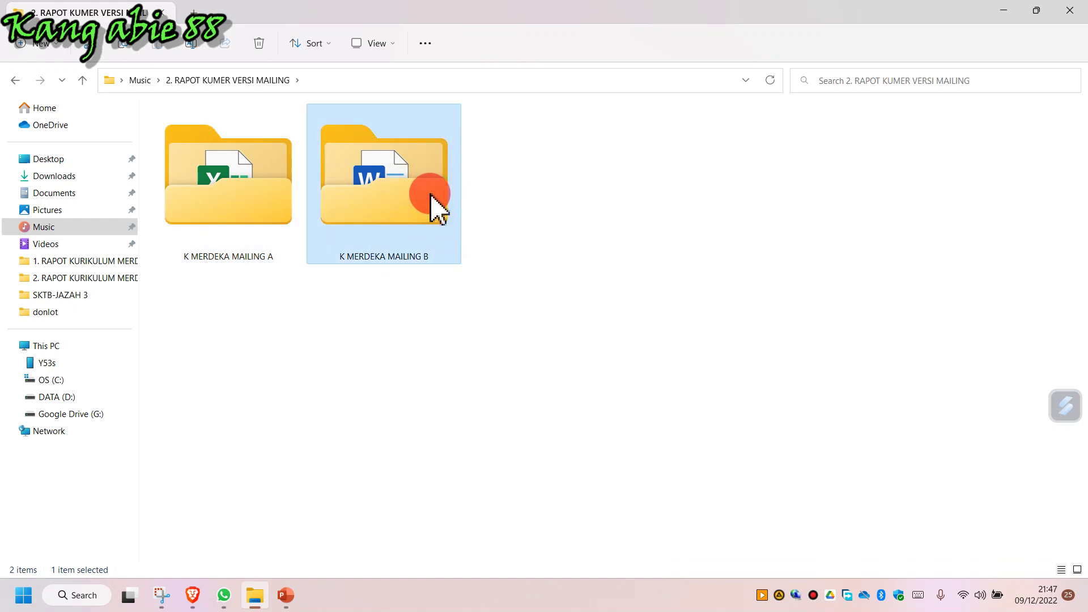
double_click(263, 177)
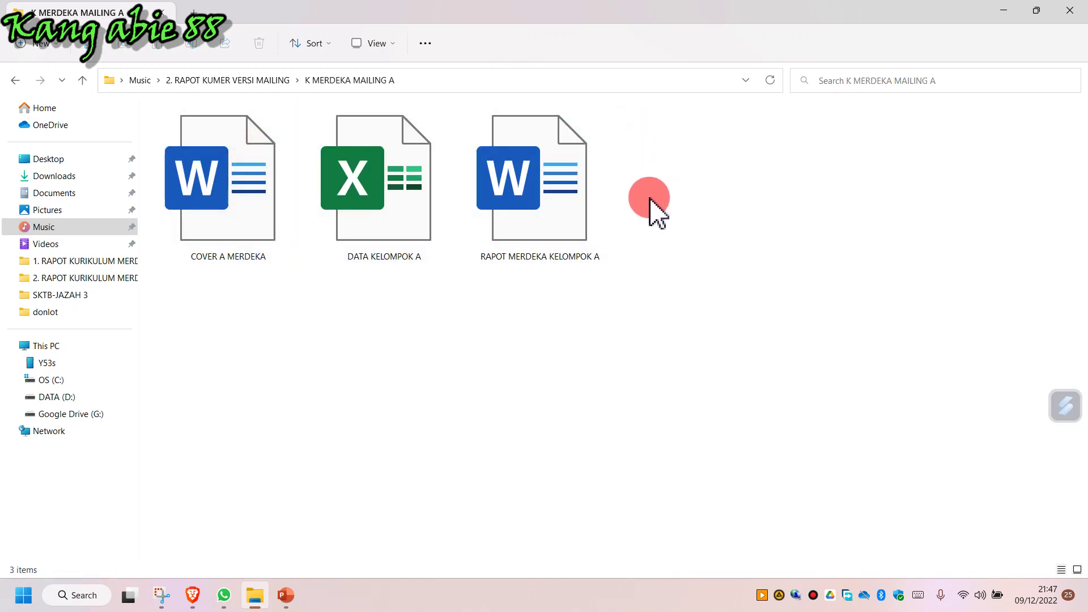
Open the DATA KELOMPOK A workbook from the K MERDEKA MAILING A folder.
left_click(263, 198)
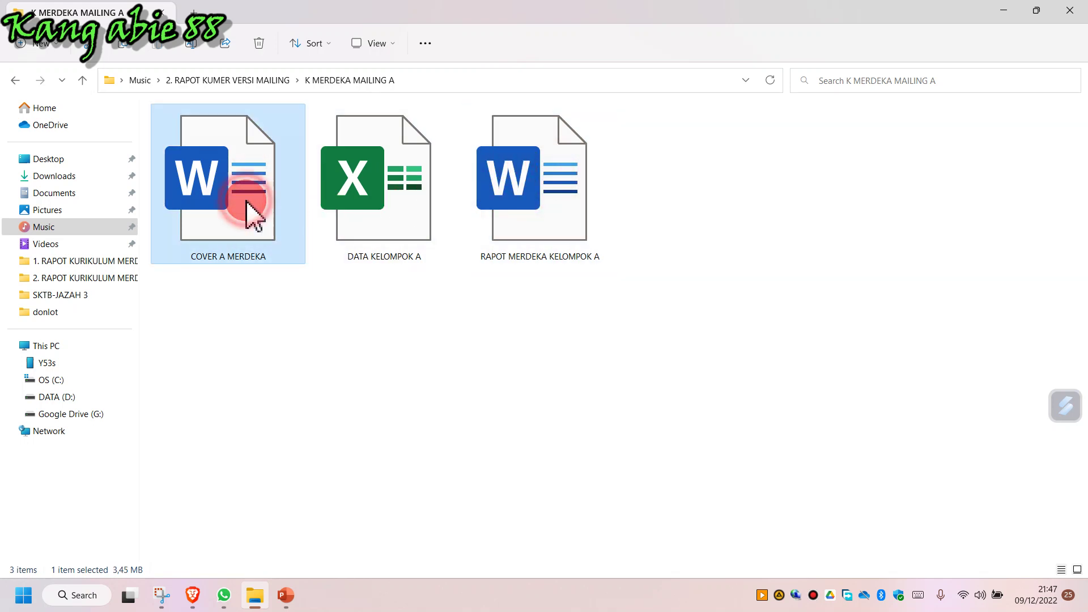
left_click(538, 201)
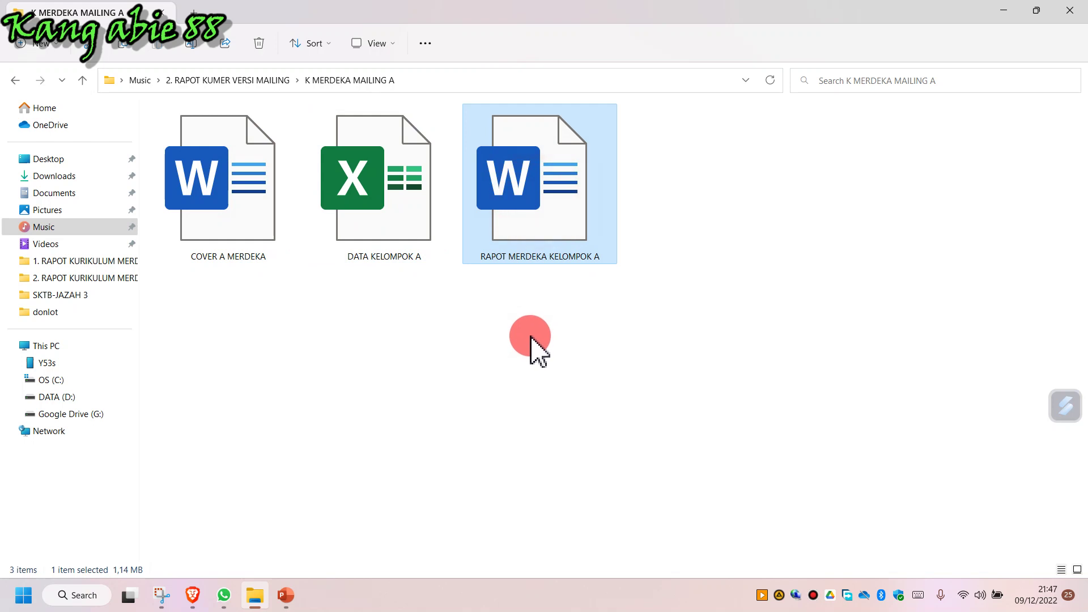
left_click(419, 218)
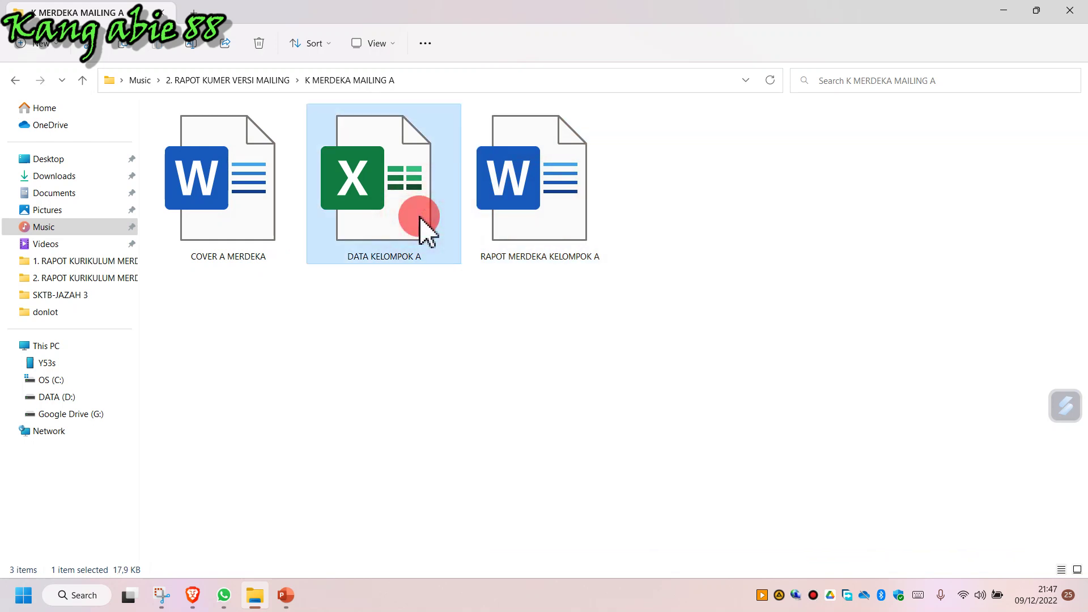
left_click(492, 347)
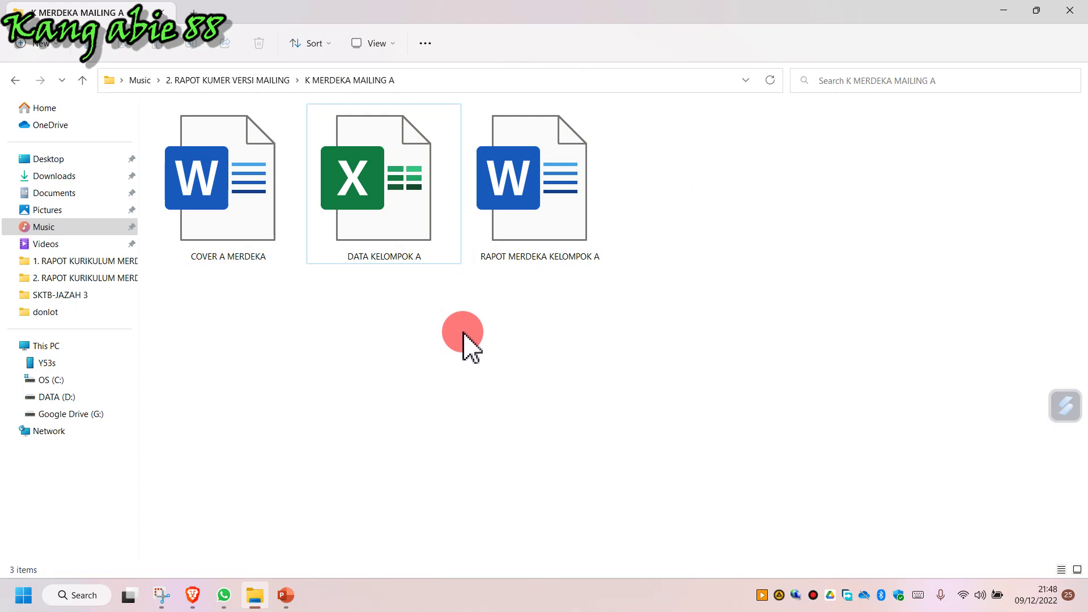
left_click(386, 232)
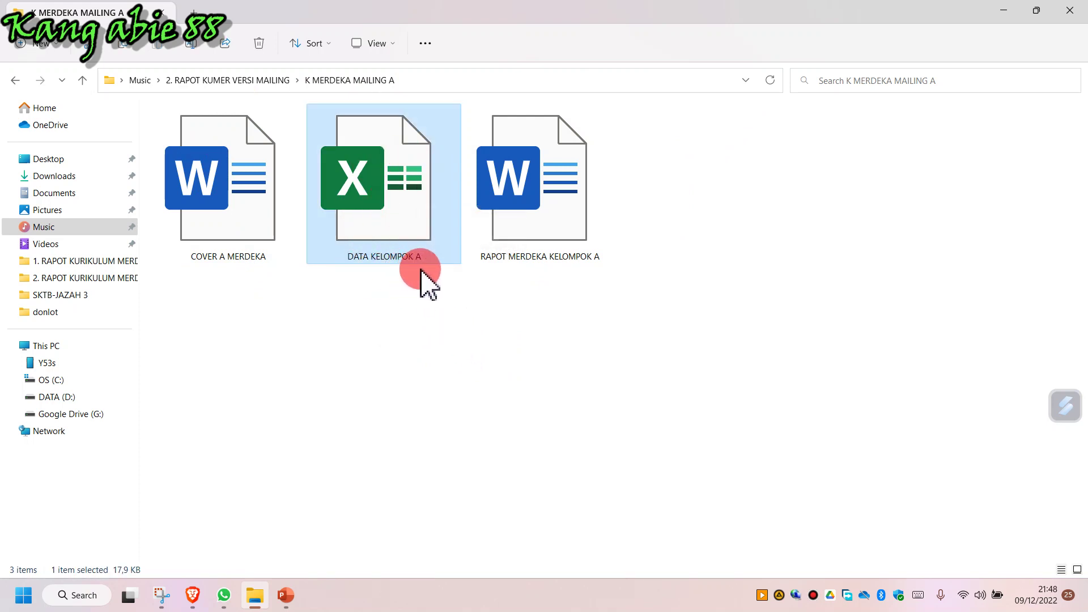
double_click(395, 195)
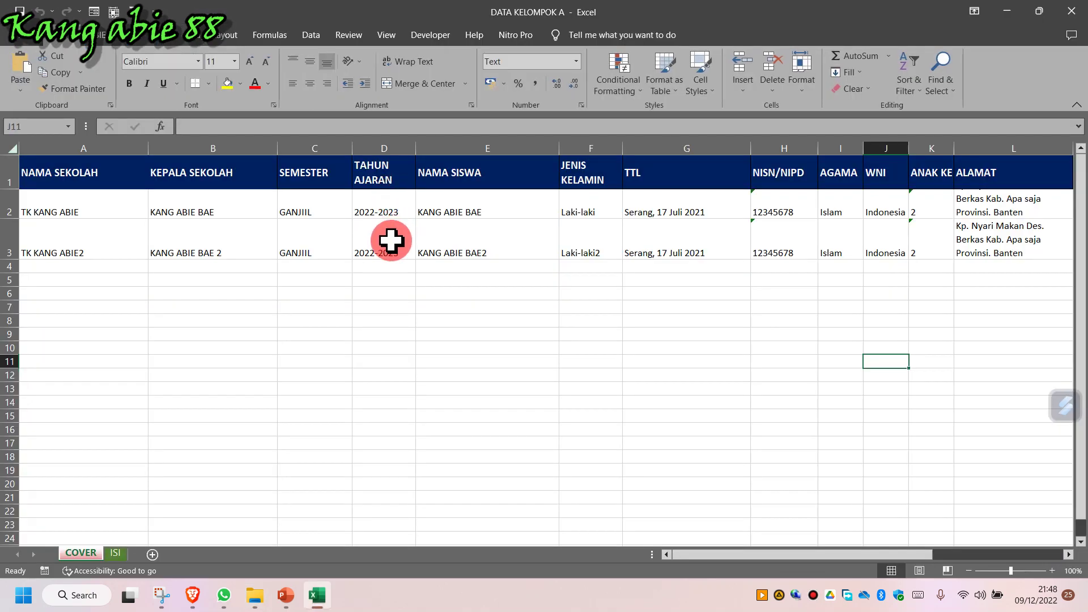
Look over the workbook's COVER and ISI sheets, ending on the COVER sheet.
left_click(391, 241)
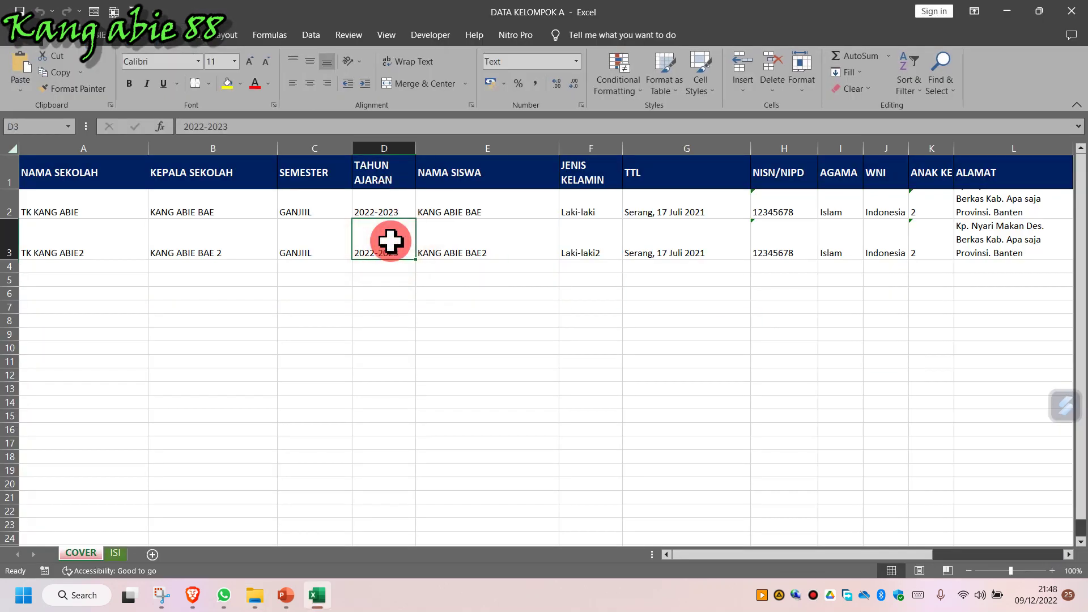
left_click(470, 356)
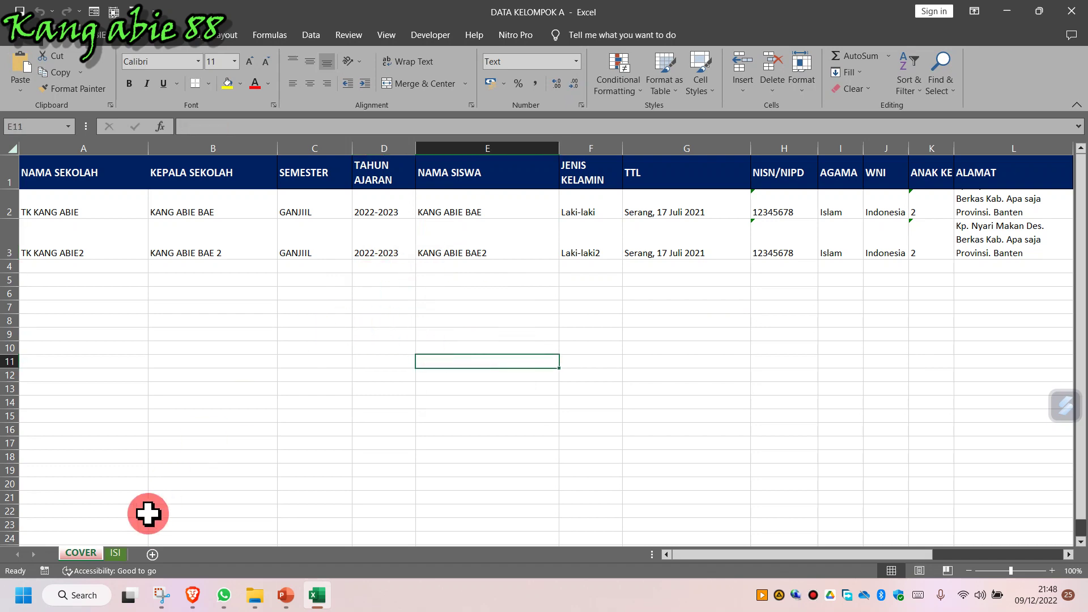
left_click(81, 554)
left_click(115, 554)
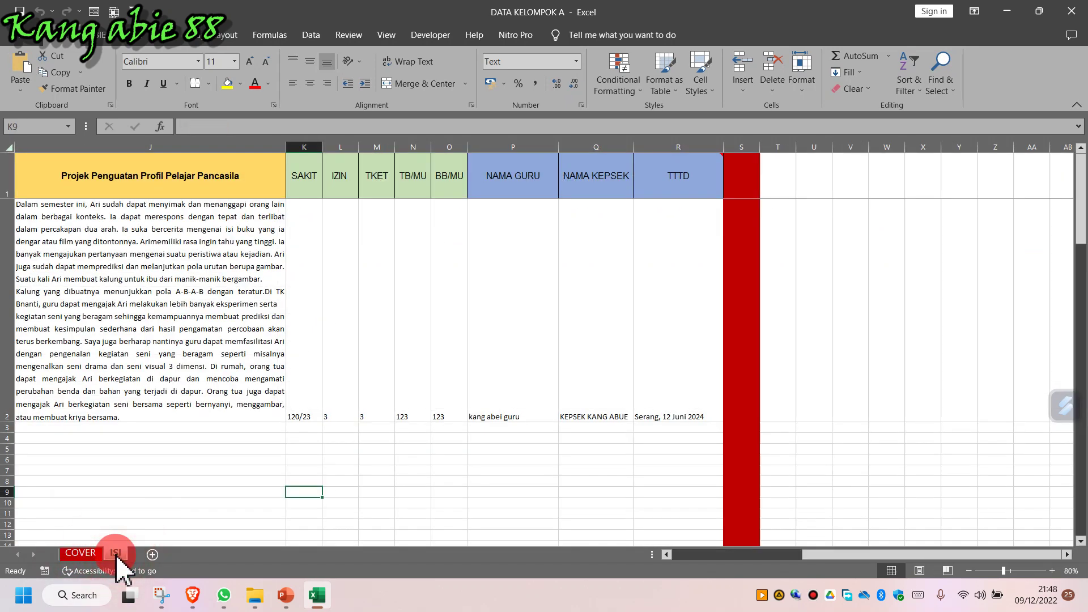
left_click(81, 553)
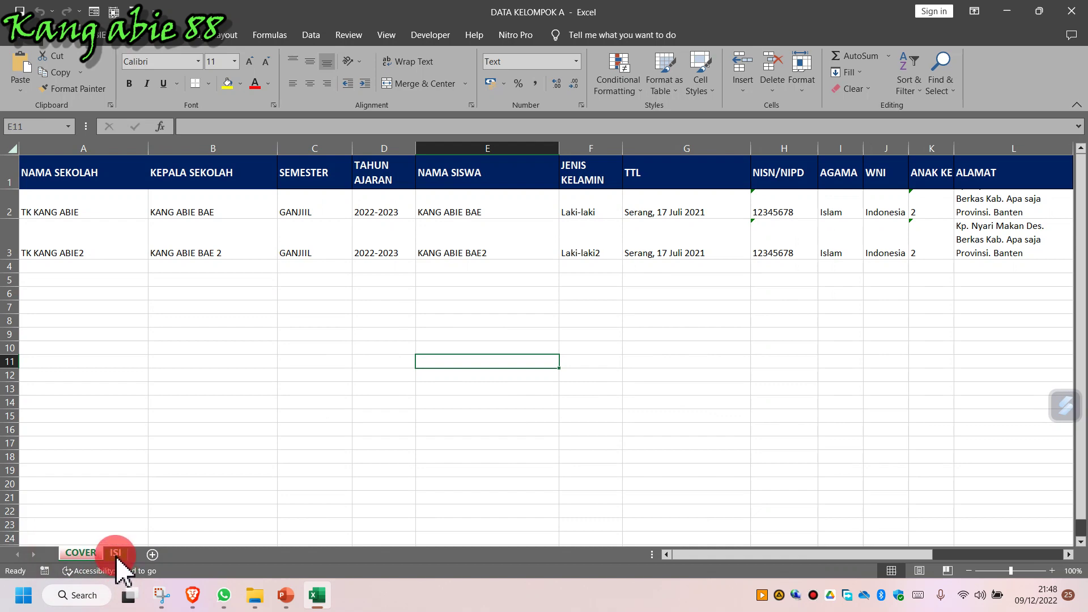
left_click(115, 554)
left_click(82, 553)
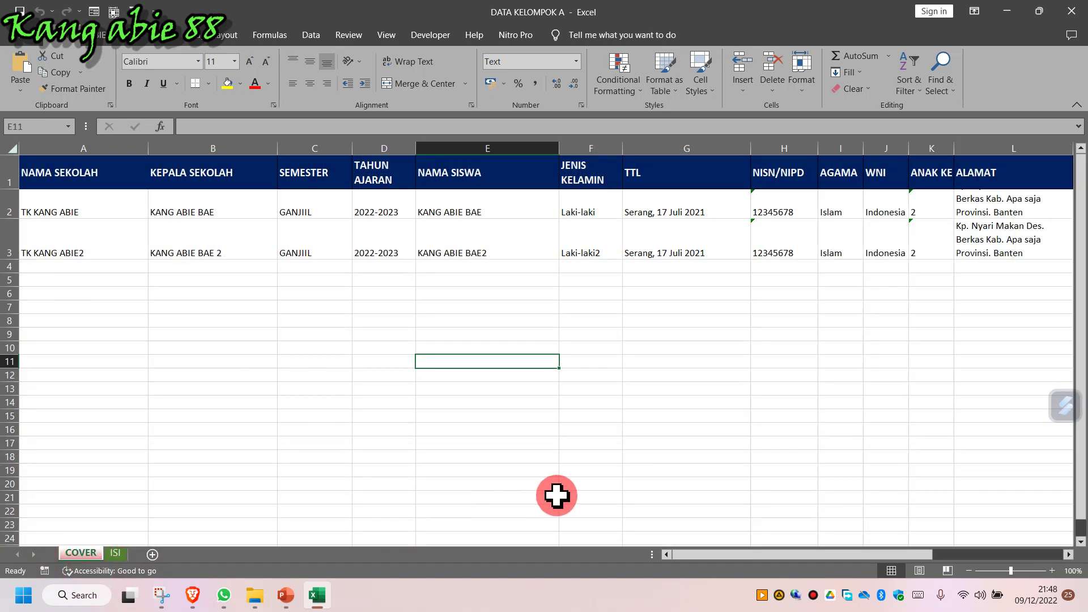
Review the school and student column headers on the COVER sheet, from NAMA SEKOLAH through ALAMAT.
left_click(67, 174)
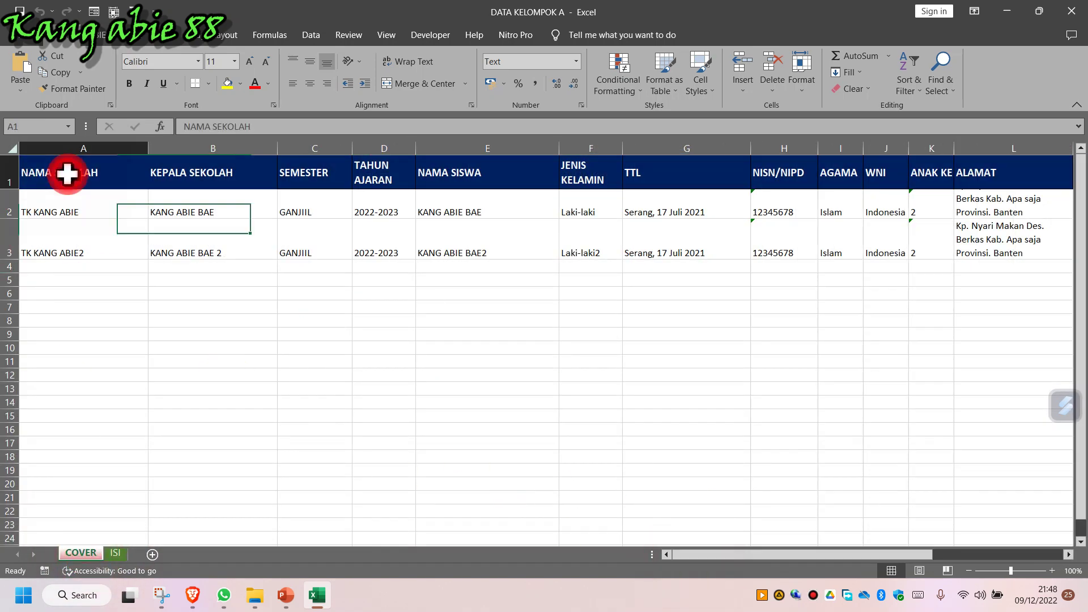
left_click(259, 180)
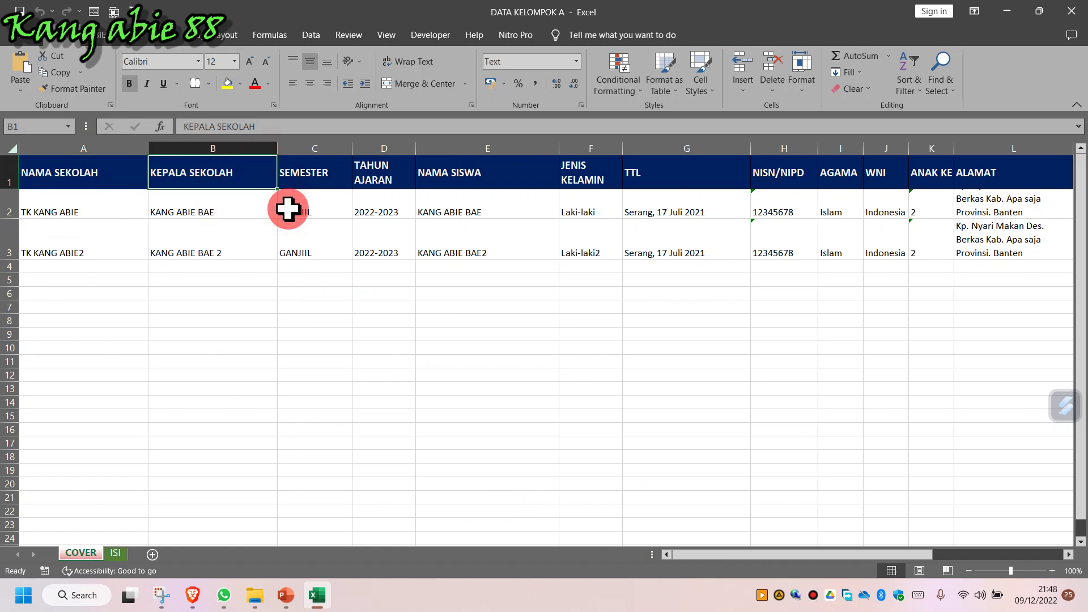
left_click(321, 176)
left_click(387, 173)
left_click(444, 172)
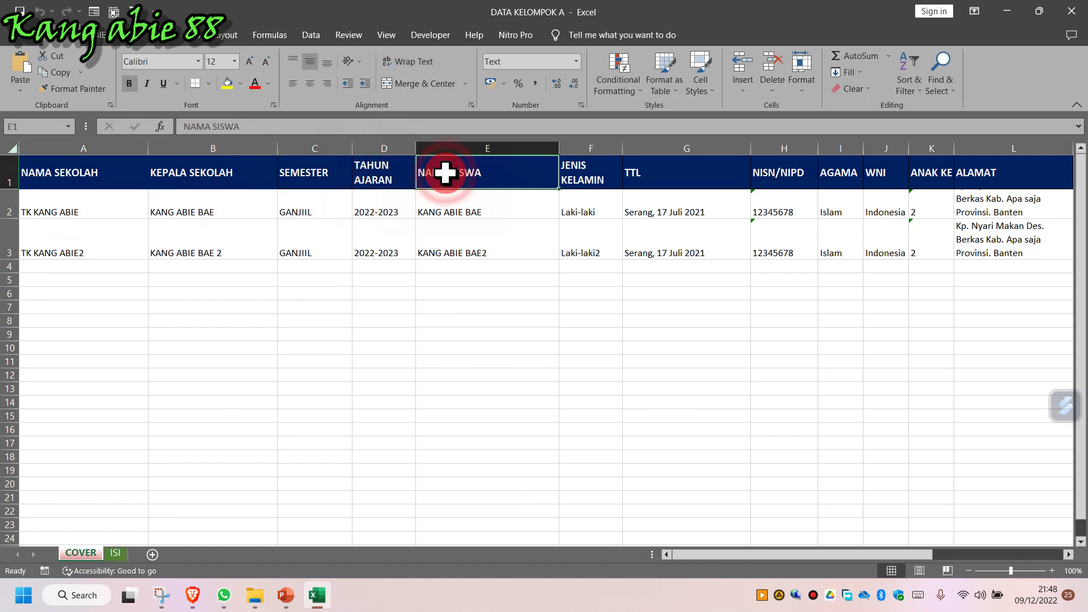
left_click(607, 176)
left_click(678, 175)
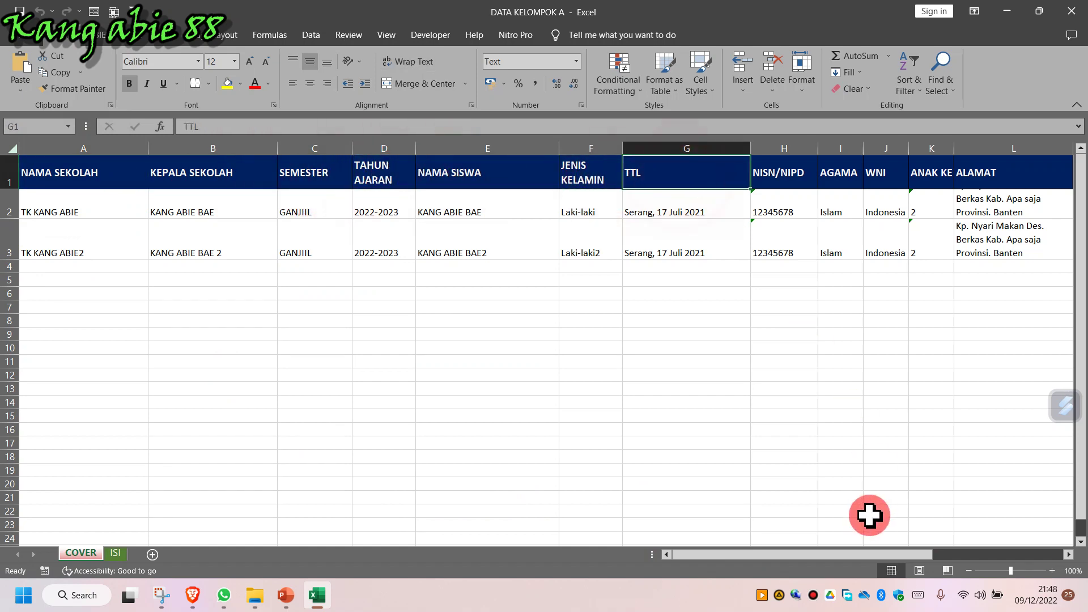
left_click_drag(827, 561, 888, 564)
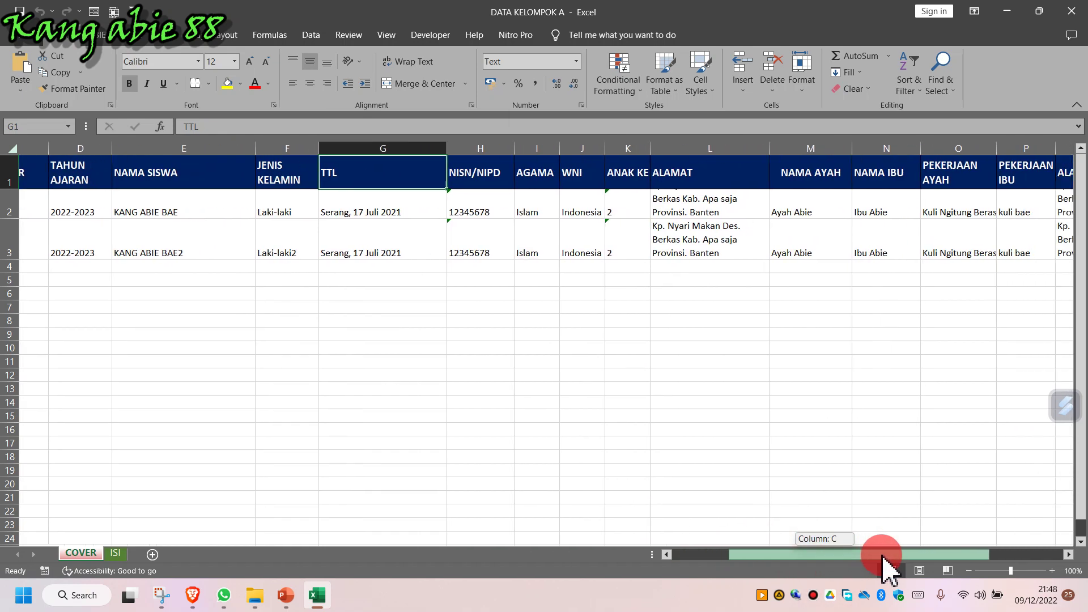
left_click(517, 183)
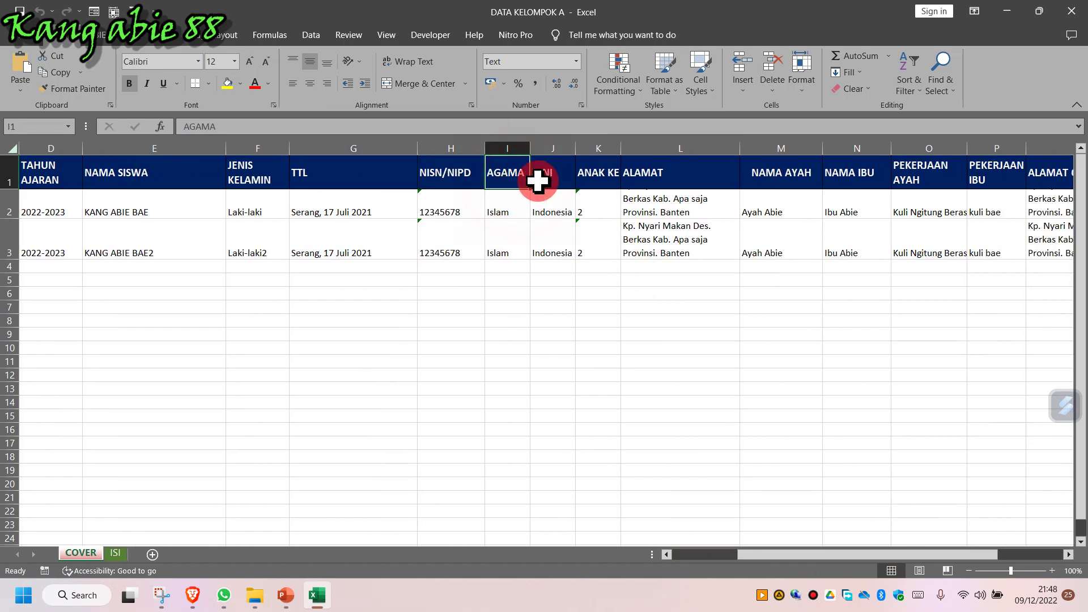
left_click(553, 178)
left_click(604, 178)
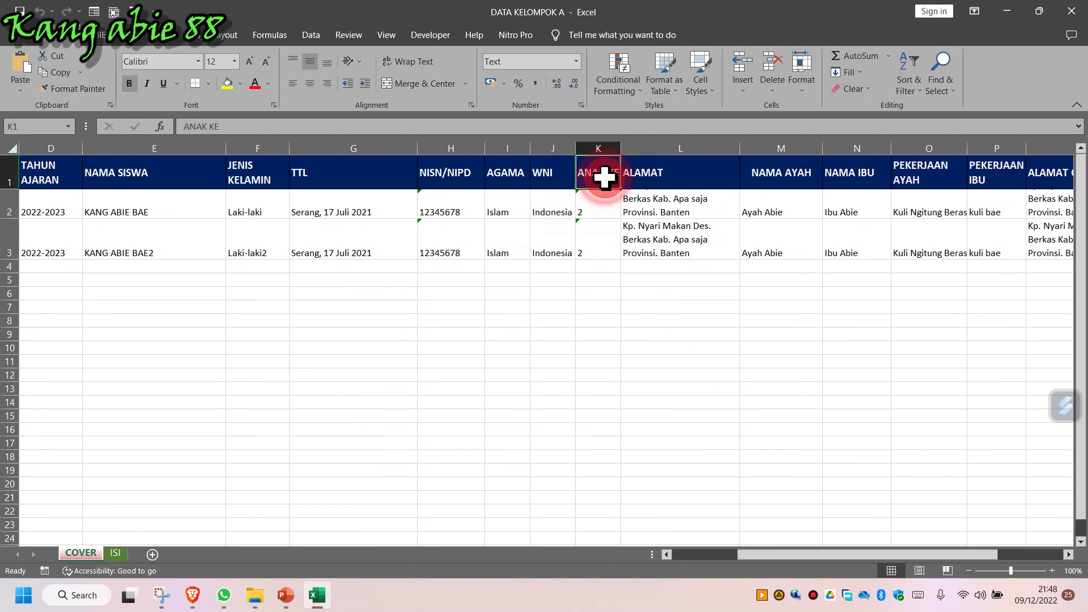
left_click(670, 177)
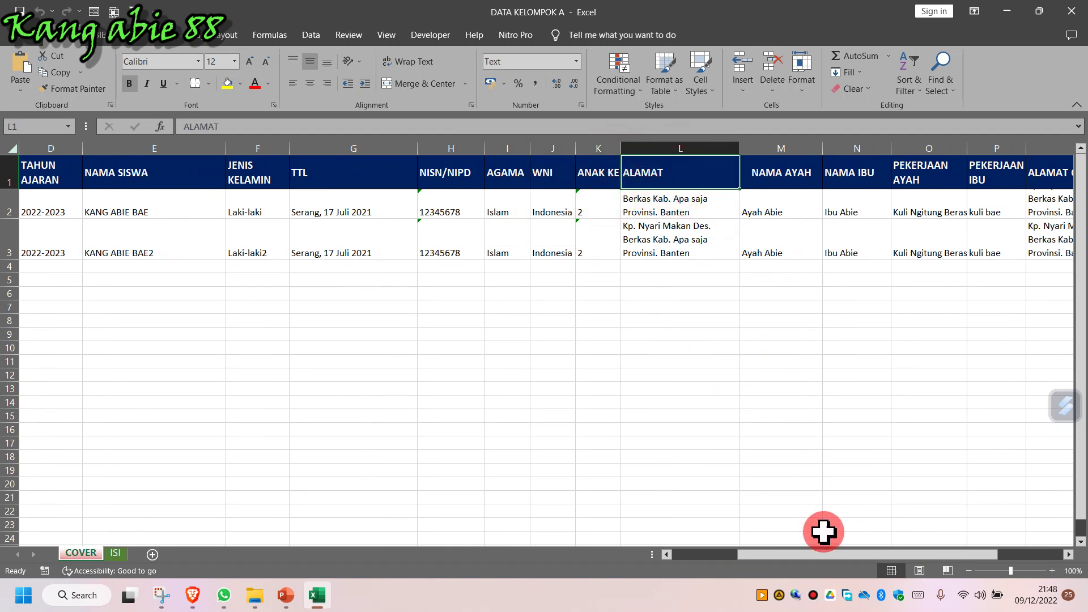
Review the parent column headers on the COVER sheet, through ALAMAT ORANG TUA and TTD.
left_click_drag(809, 556, 856, 563)
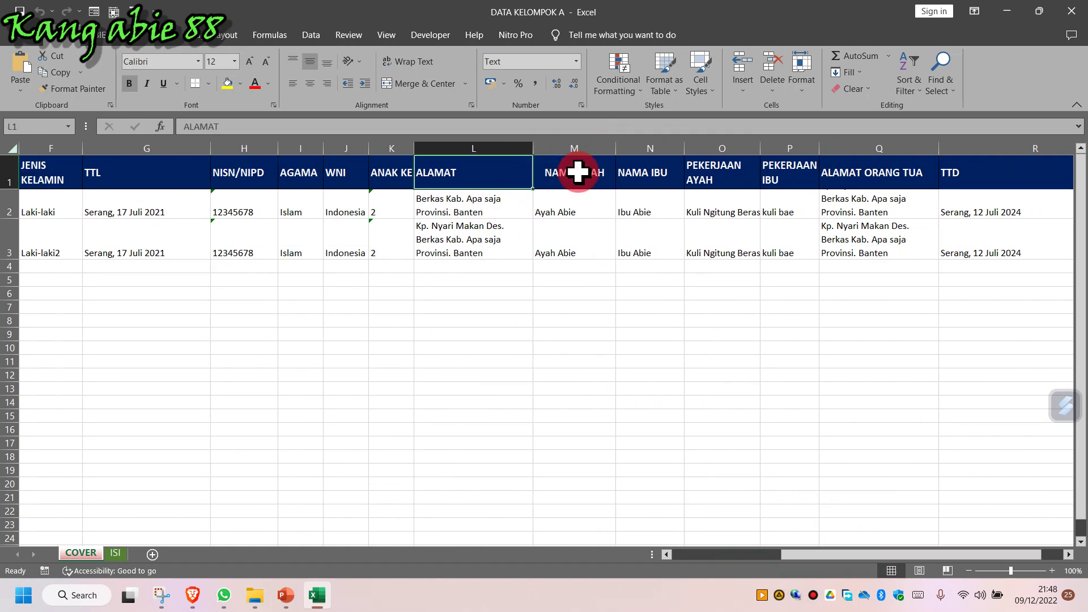
left_click(748, 175)
left_click(797, 175)
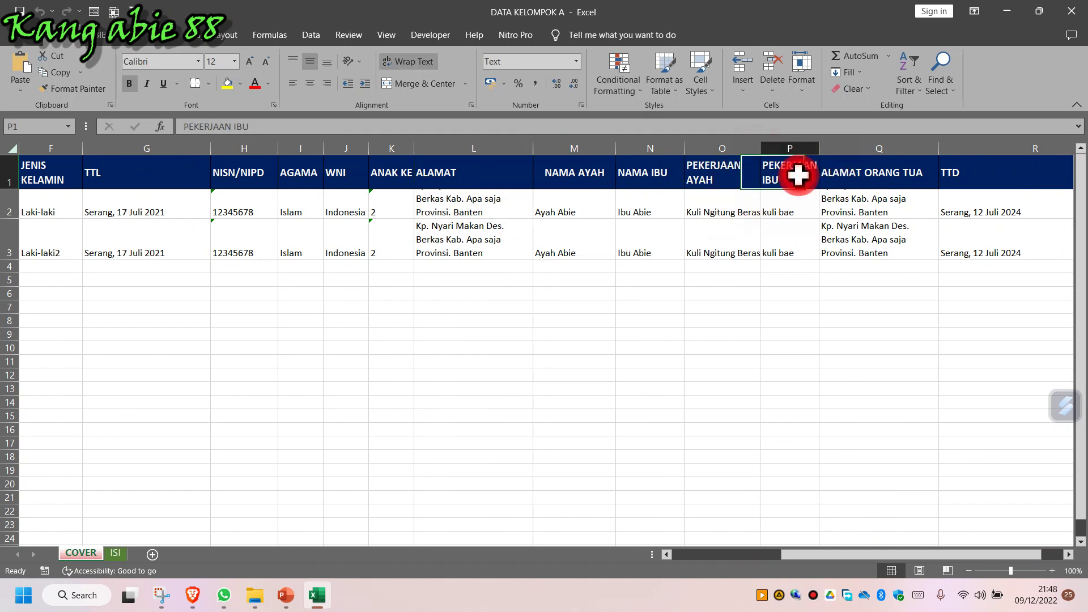
left_click(899, 175)
left_click_drag(854, 556, 889, 554)
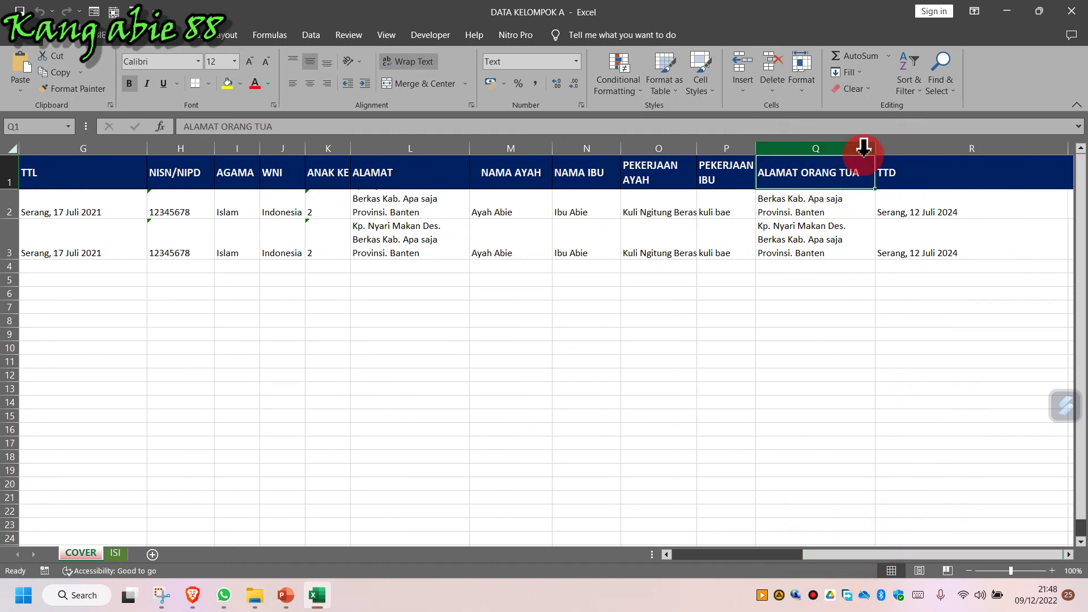
left_click(911, 164)
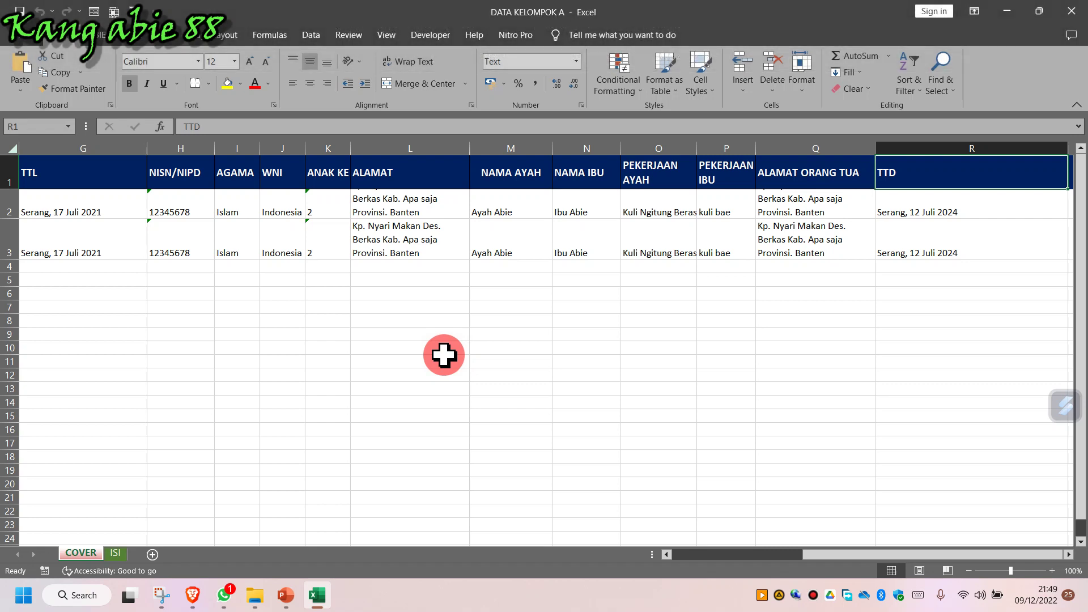
Compare the COVER sheet with the ISI sheet, ending on the first columns of ISI.
left_click(115, 553)
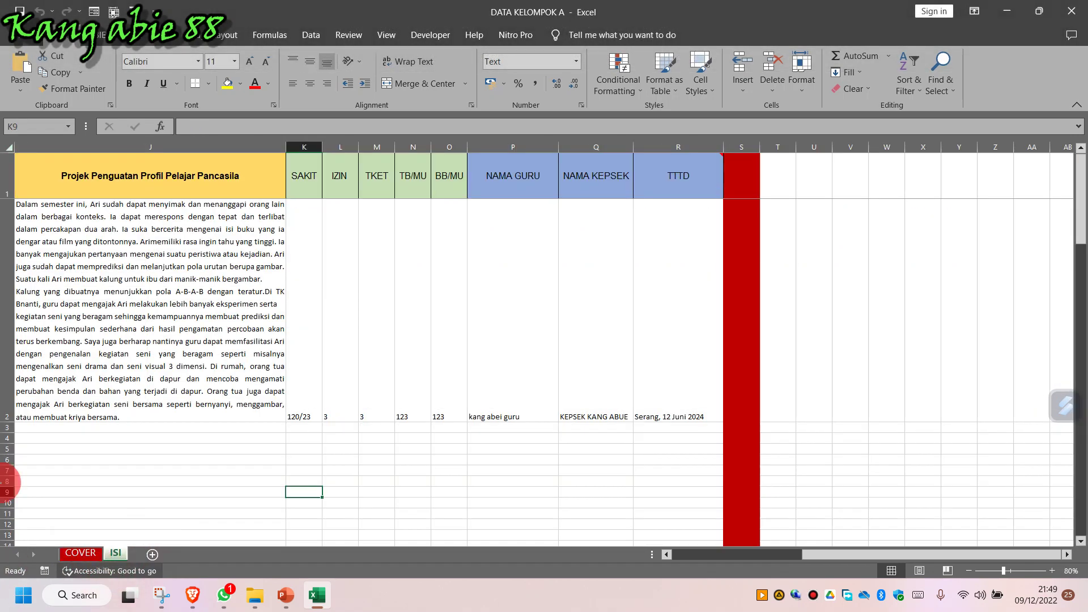
left_click_drag(857, 555, 697, 564)
left_click(81, 553)
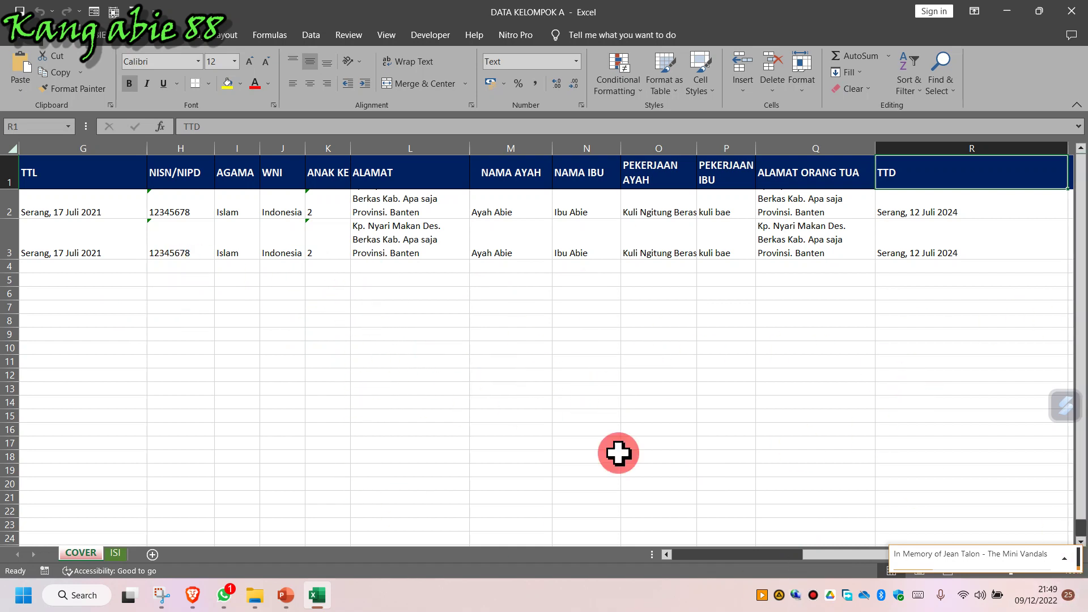
left_click(125, 554)
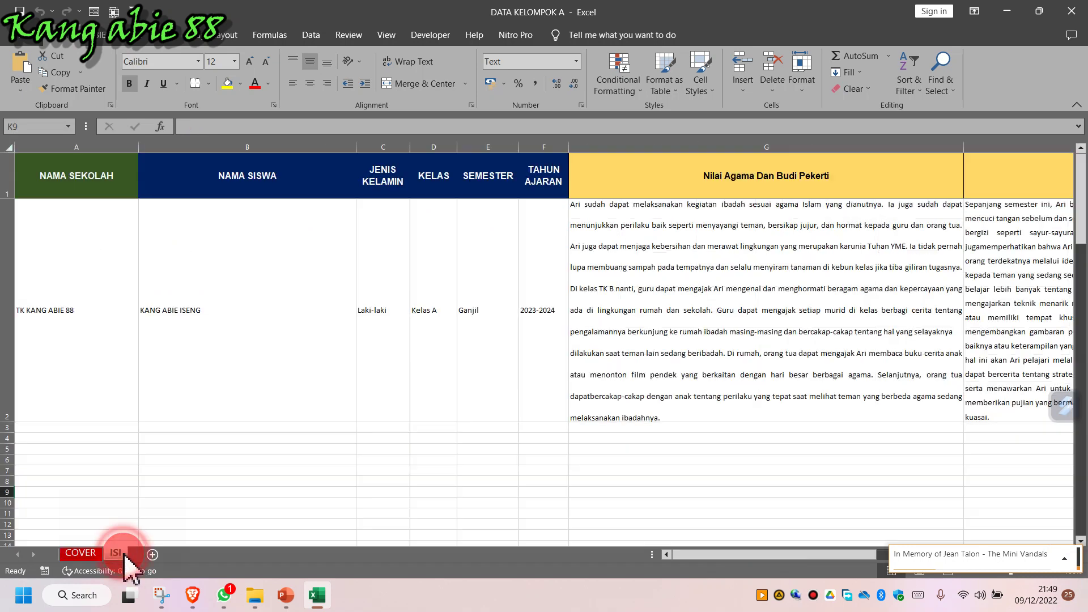
left_click(315, 367)
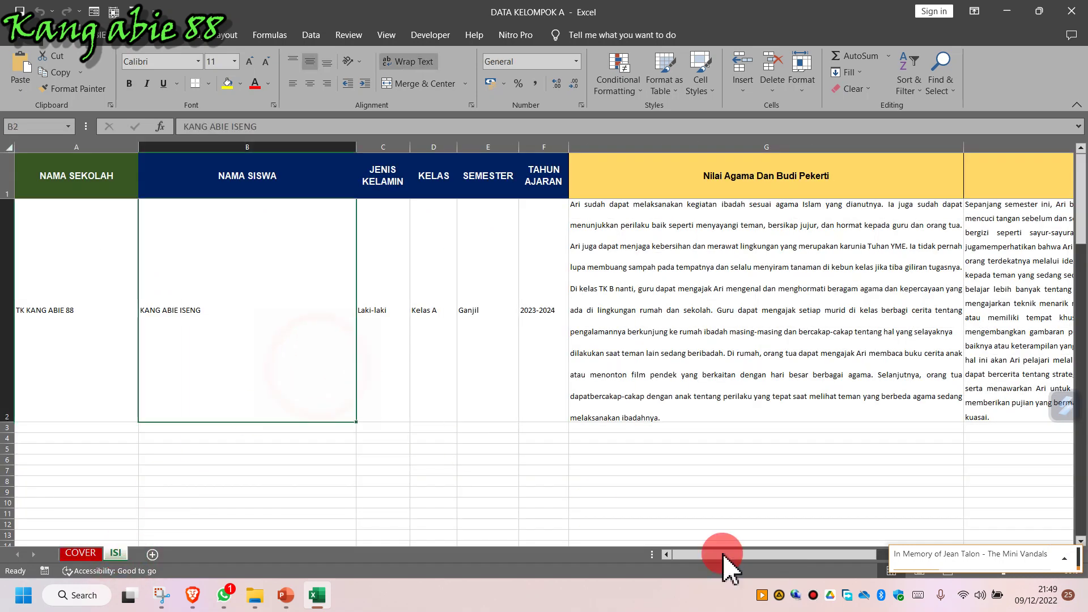
left_click(759, 555)
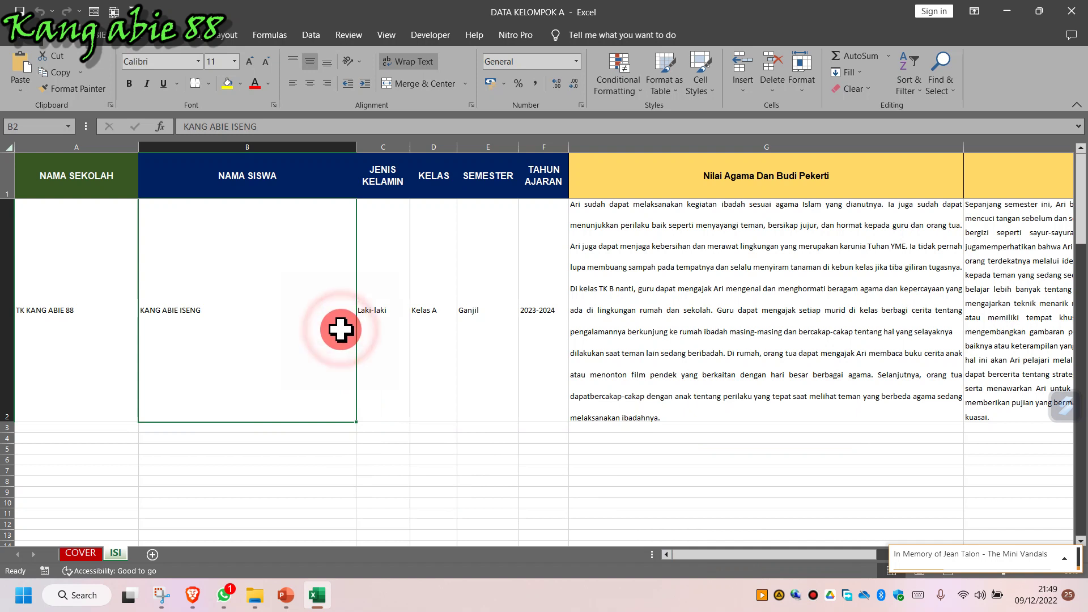
left_click(100, 341)
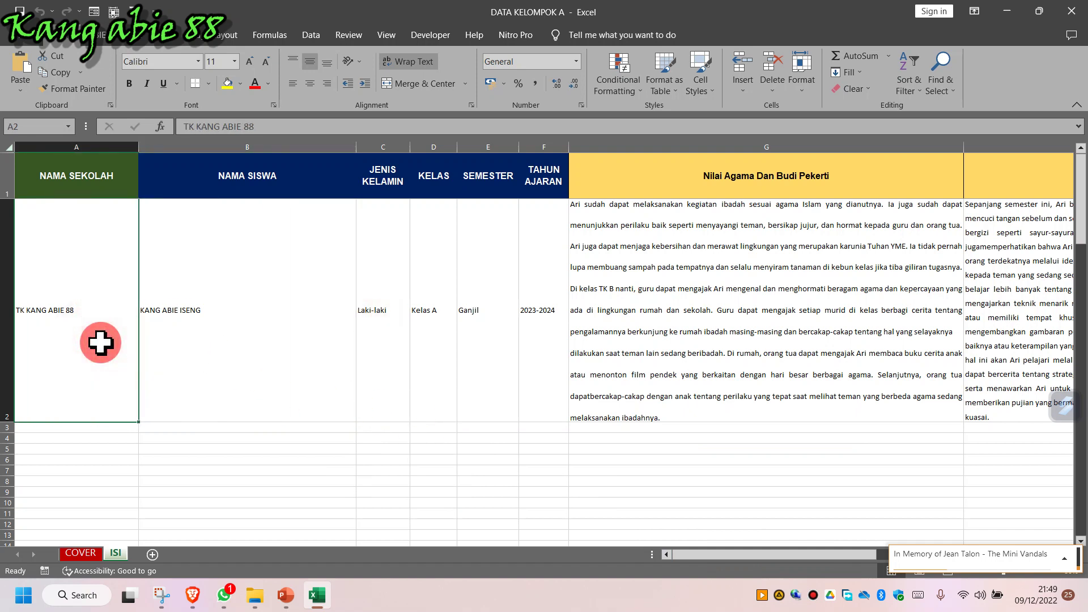
Review the school and student column headers on the ISI sheet, from NAMA SEKOLAH through TAHUN AJARAN.
left_click(76, 173)
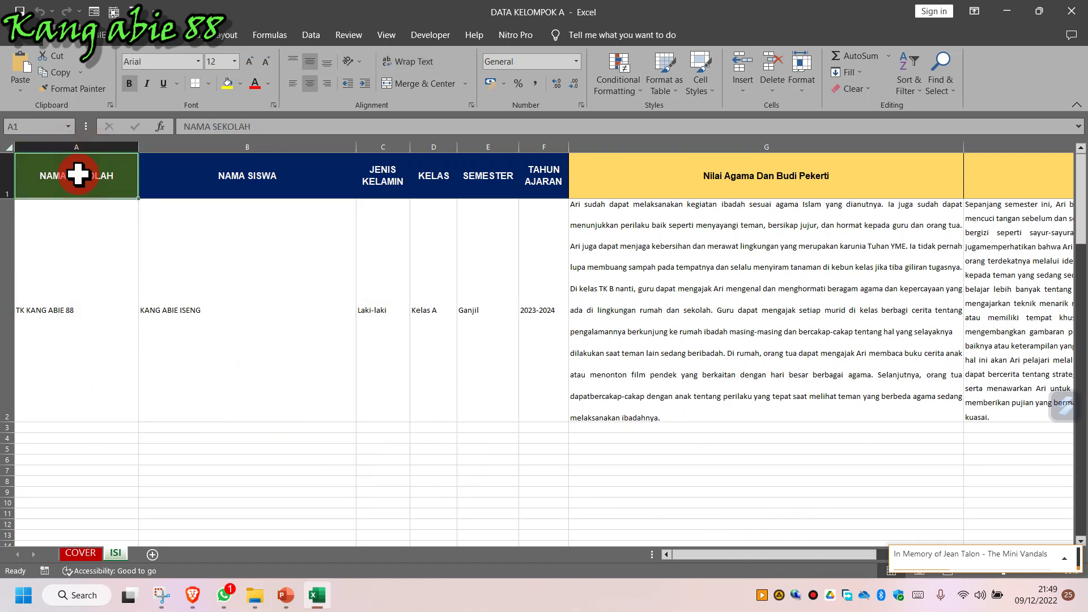
left_click(254, 173)
left_click(382, 175)
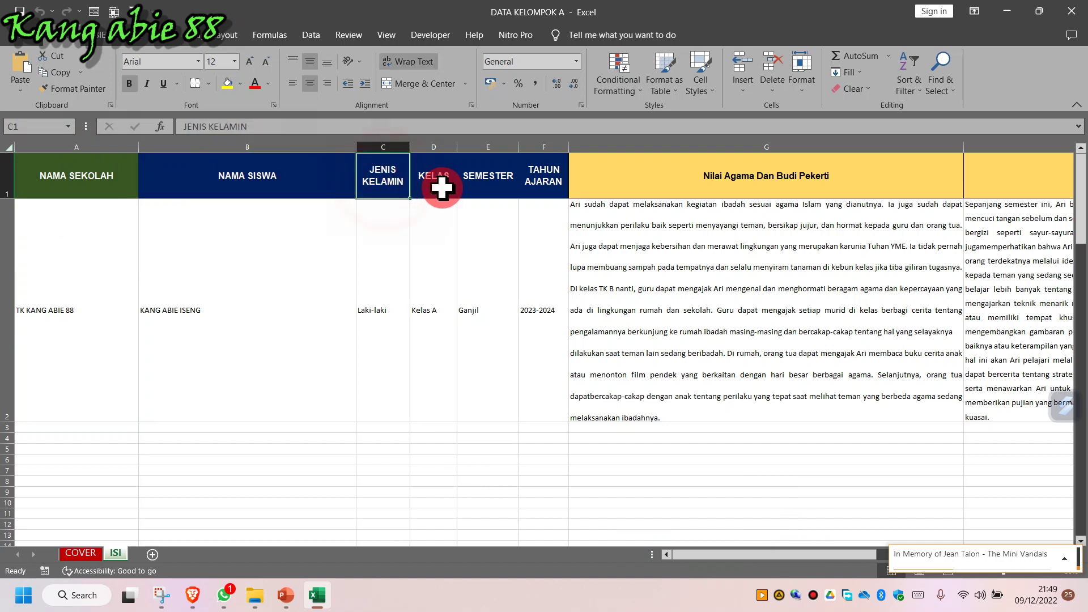
left_click(442, 187)
left_click(490, 184)
left_click(535, 182)
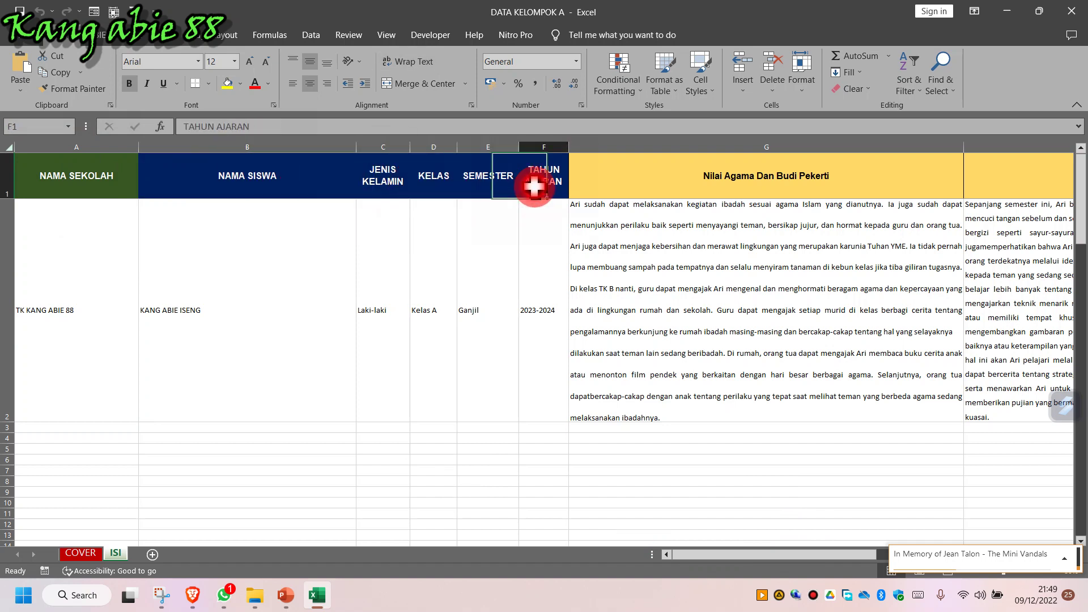
Review the narrative assessment columns, from Nilai Agama Dan Budi Pekerti through Projek Penguatan Profil Pelajar Pancasila.
left_click(599, 414)
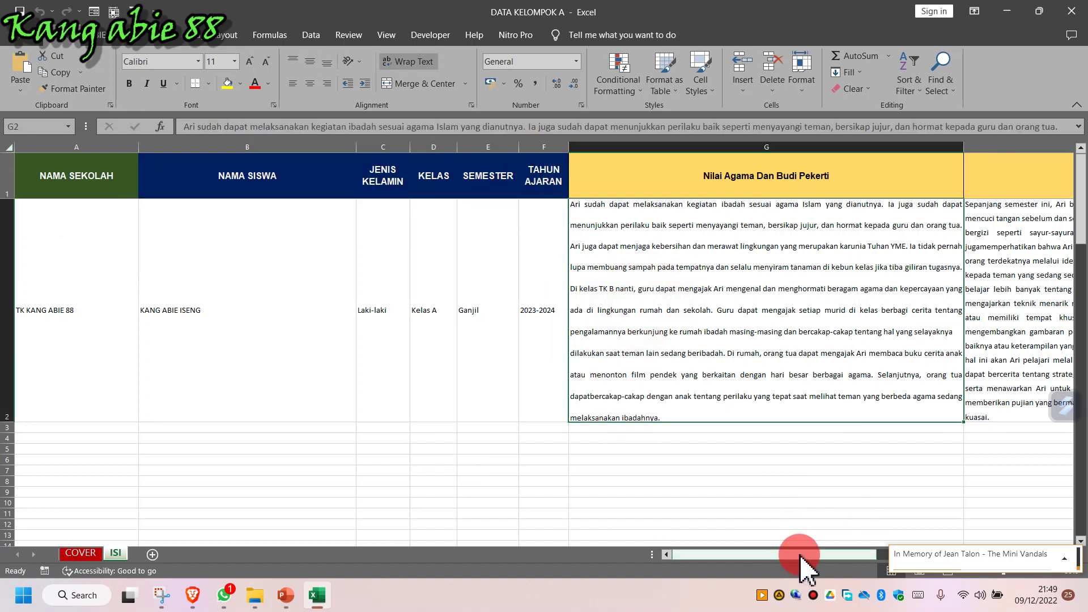
left_click_drag(800, 558, 848, 576)
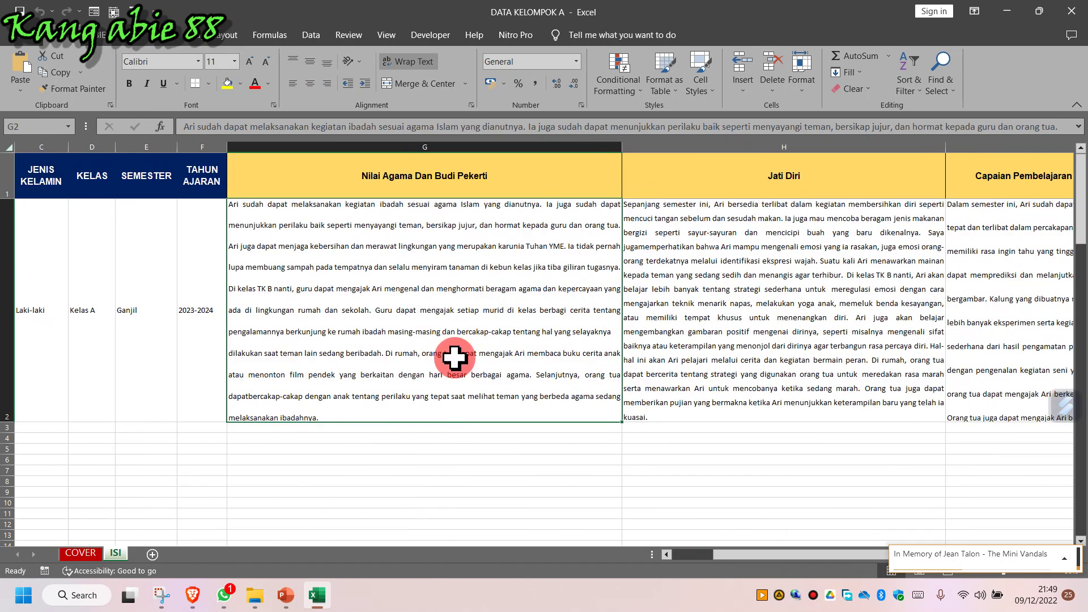
double_click(428, 306)
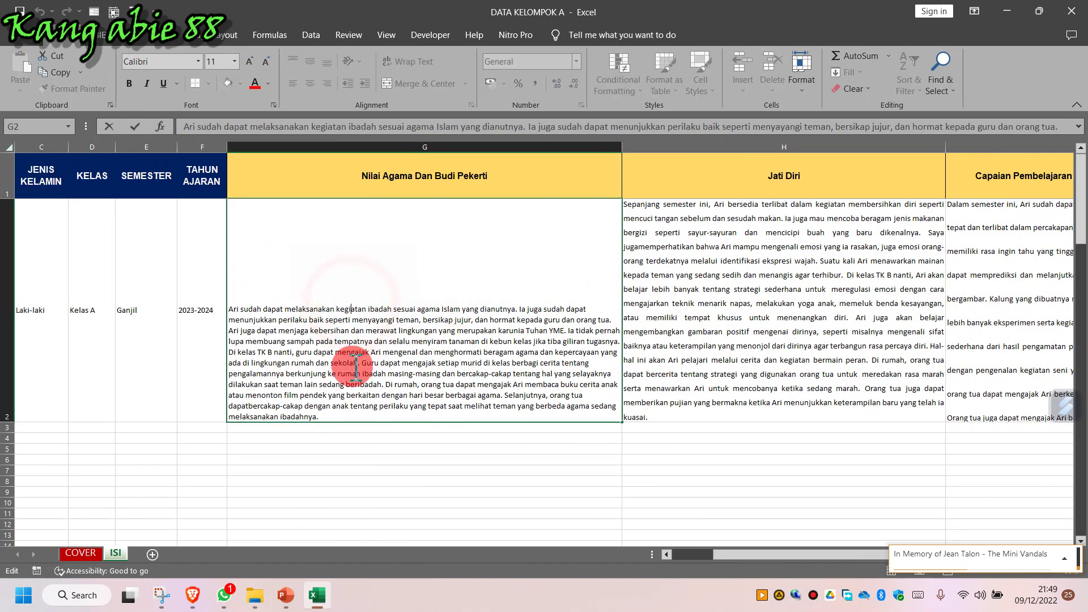
left_click(340, 411)
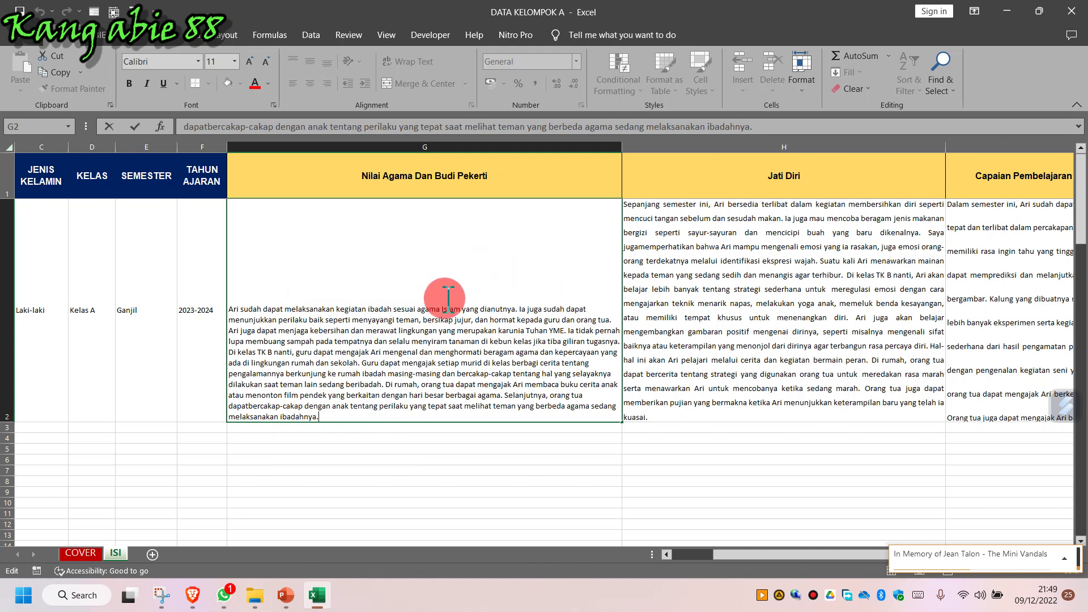
left_click(877, 269)
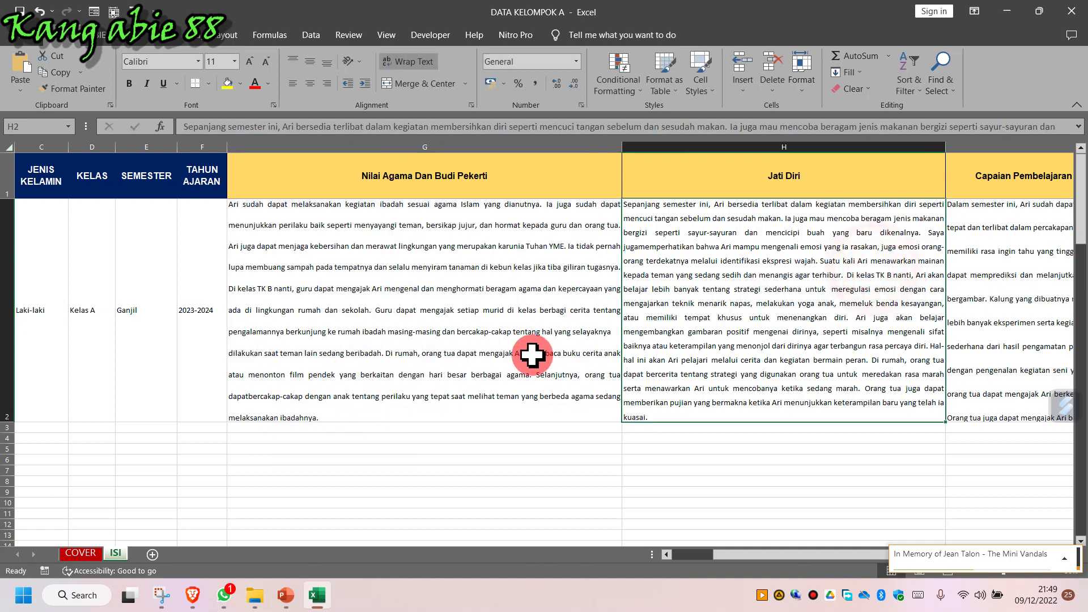
left_click_drag(832, 558, 867, 568)
left_click(894, 306)
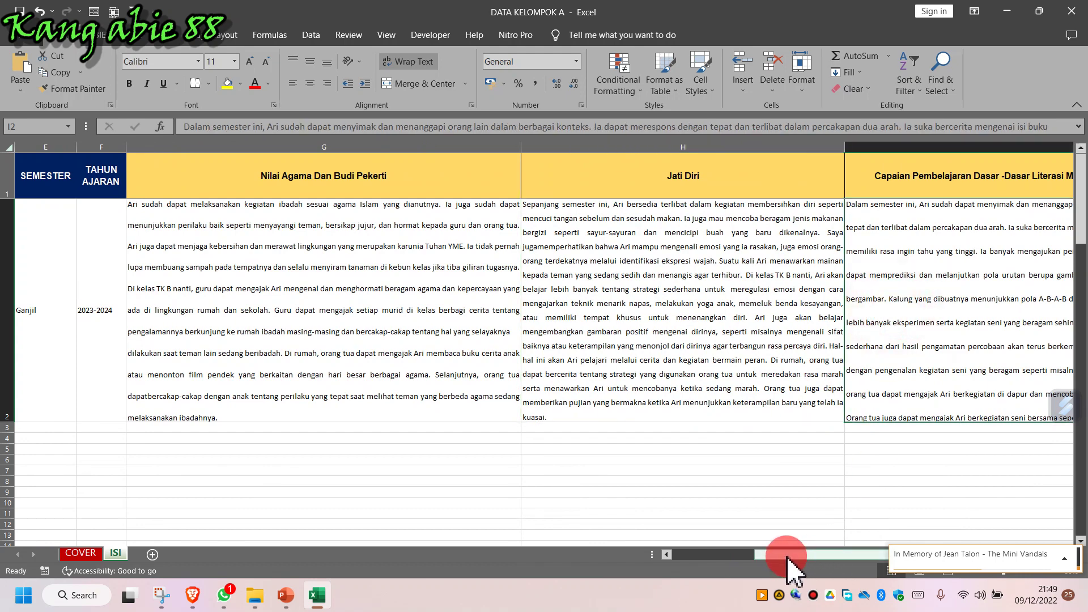
left_click_drag(789, 560, 866, 558)
left_click(676, 305)
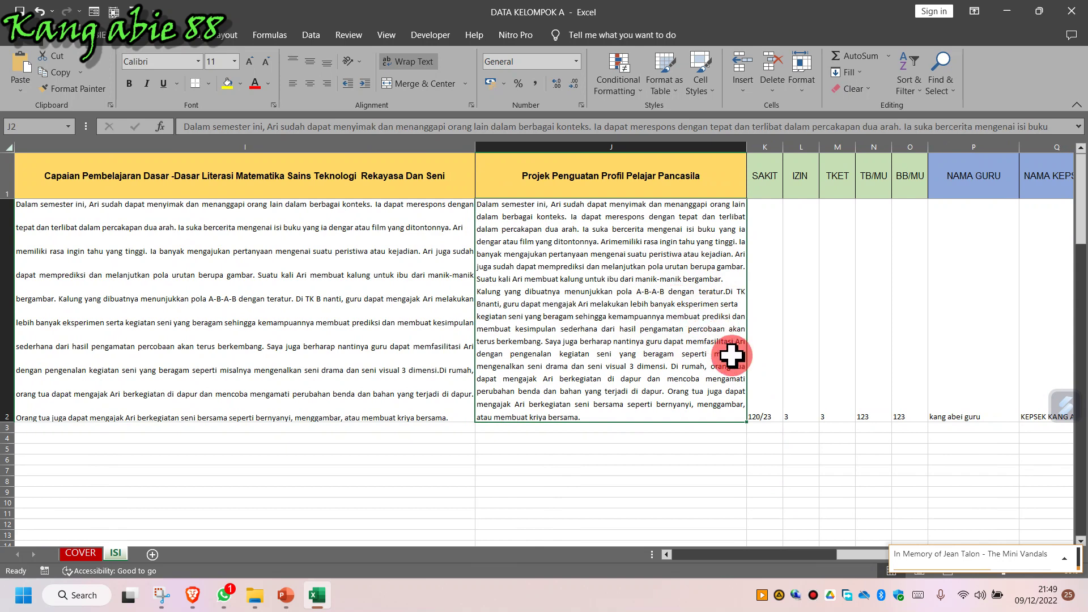
Review the attendance columns SAKIT, IZIN and TKET on the ISI sheet.
left_click(766, 211)
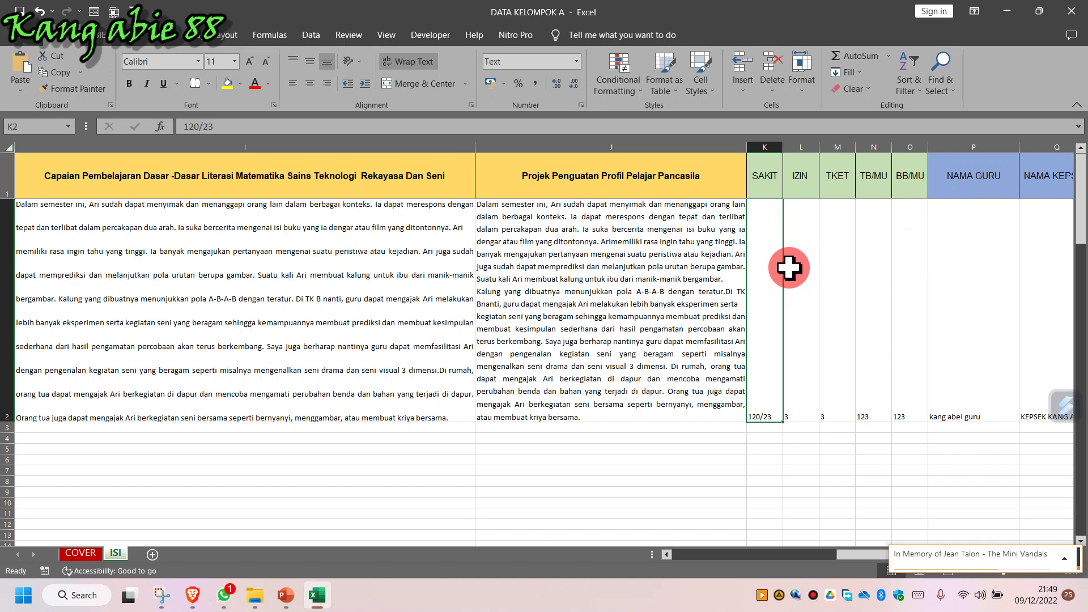
left_click(765, 172)
left_click(770, 358)
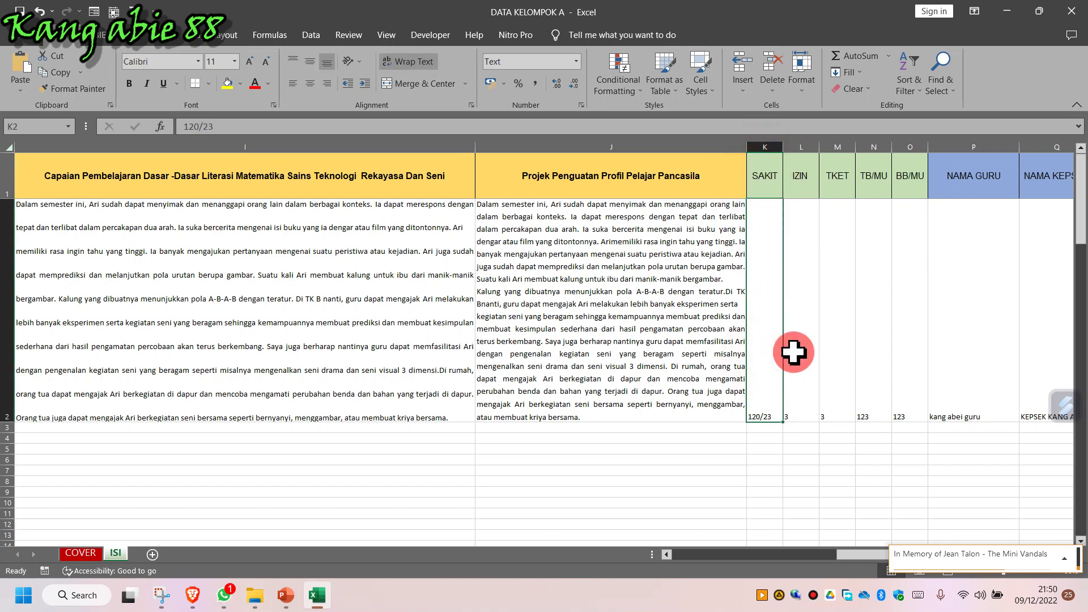
left_click(809, 374)
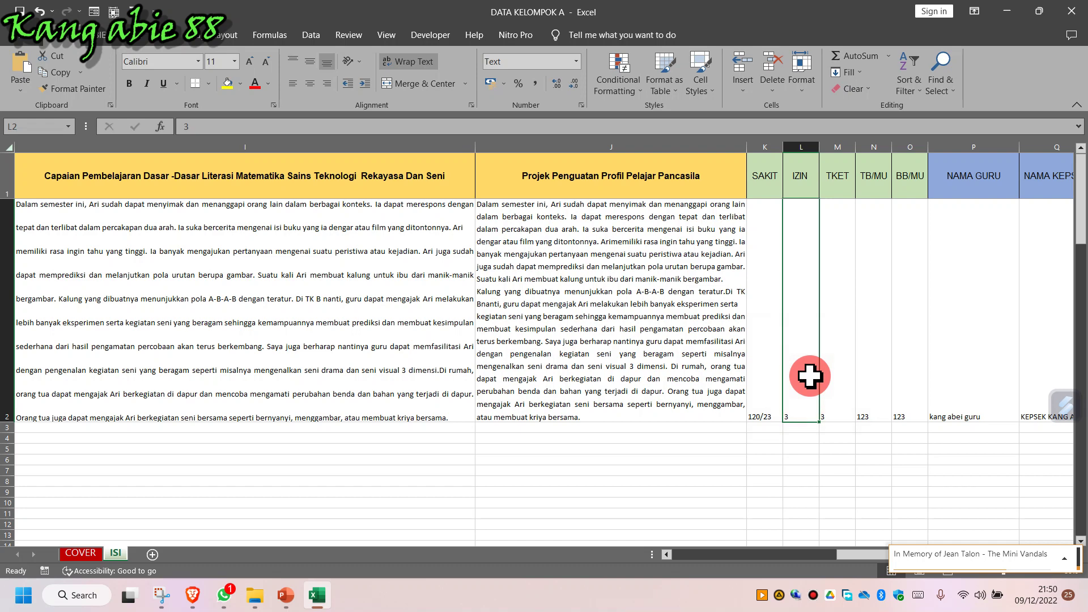
left_click(850, 303)
Set the TB/MU entry in the student's row to 123/5.
left_click(865, 210)
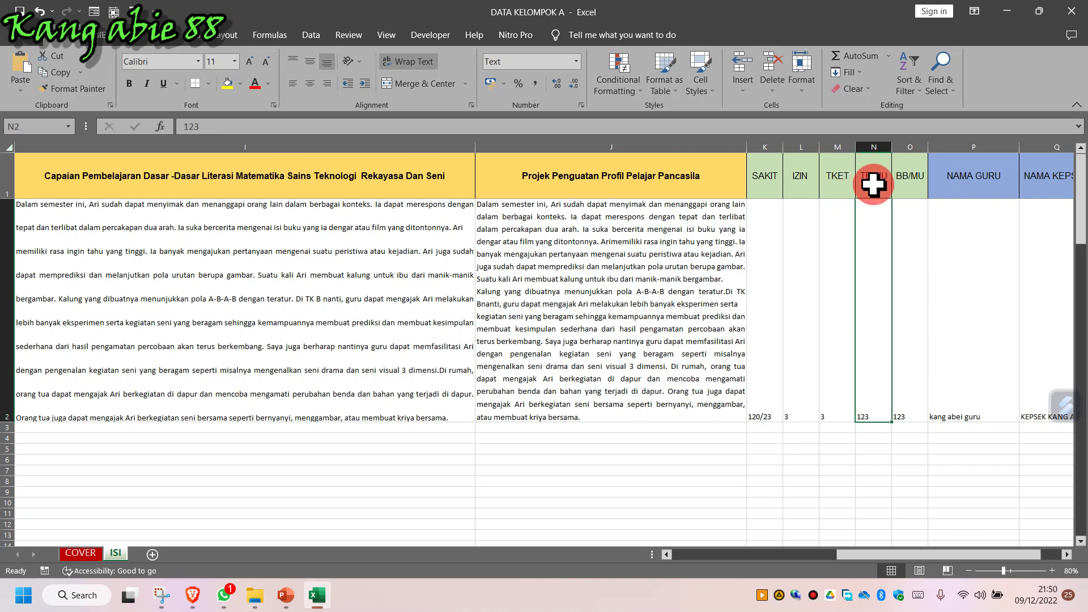
double_click(864, 418)
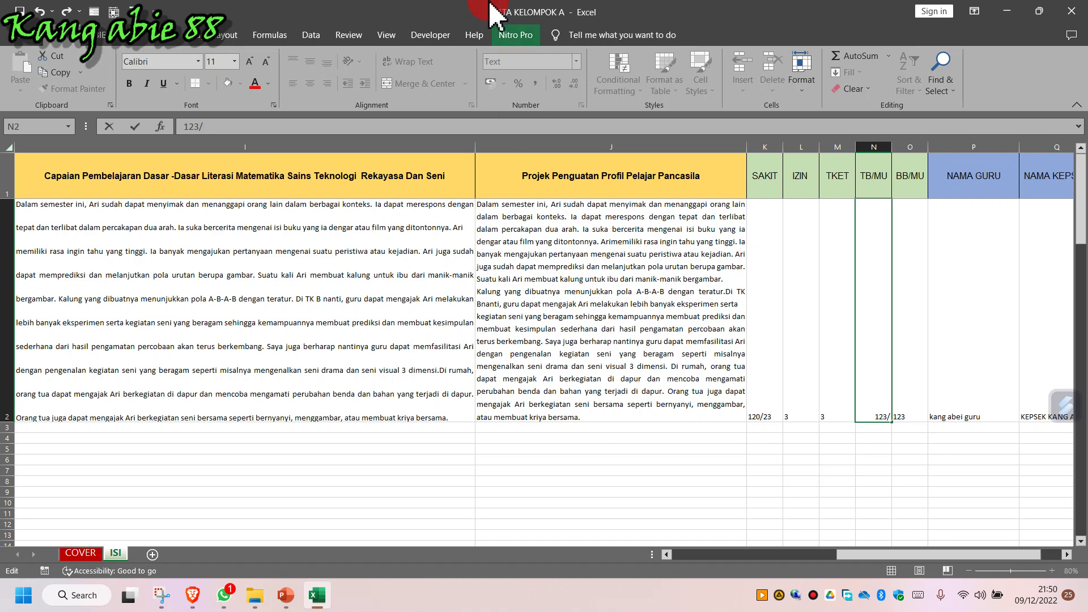
mouse_move(432, 13)
left_click(890, 387)
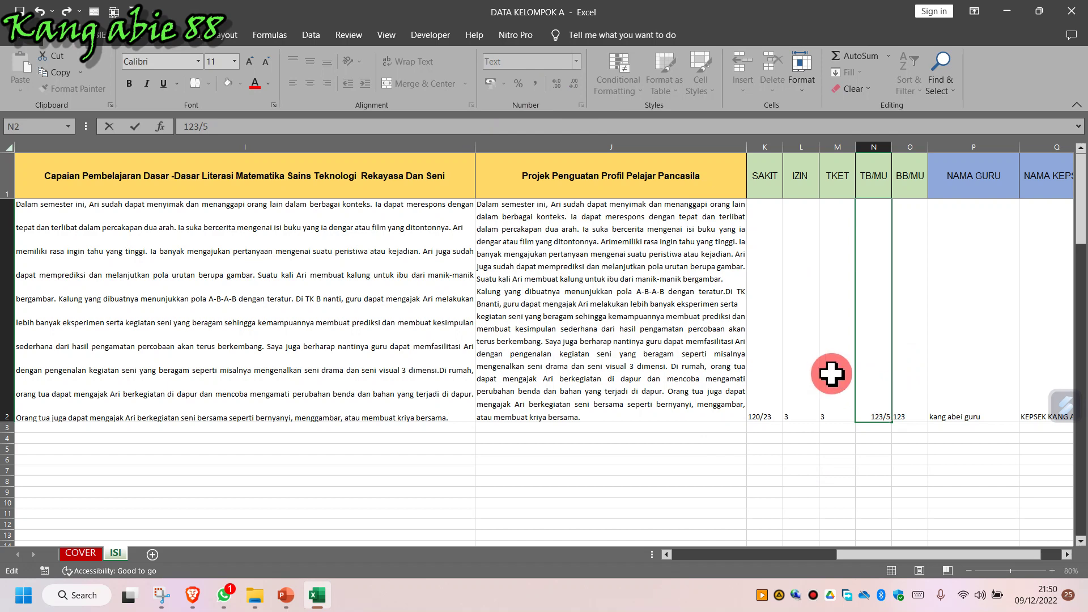
left_click(906, 365)
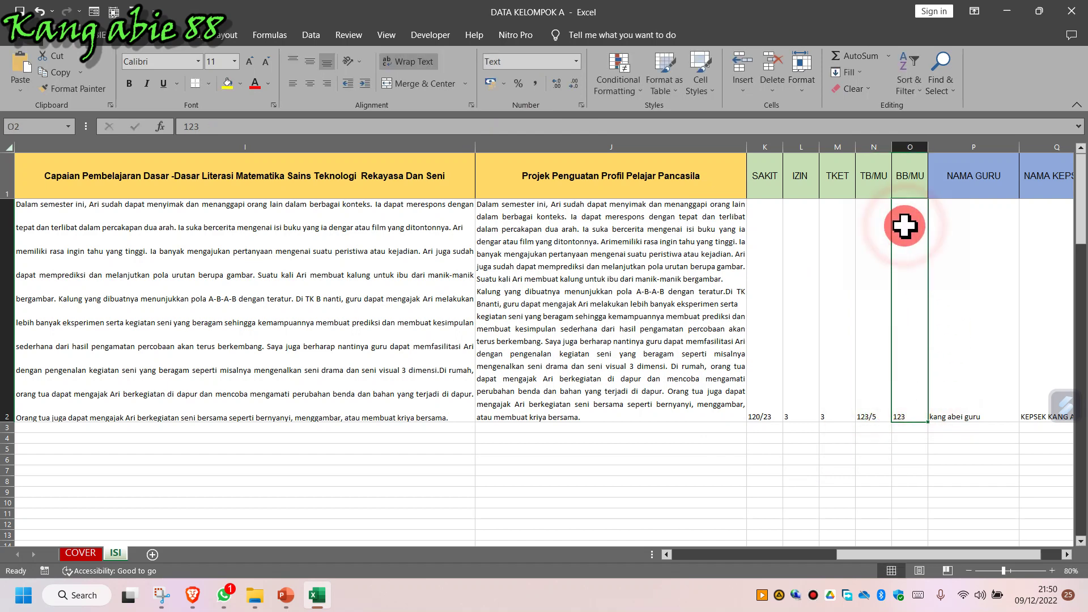
Check the BB/MU entry and review the NAMA GURU, NAMA KEPSEK and TTTD columns.
double_click(911, 415)
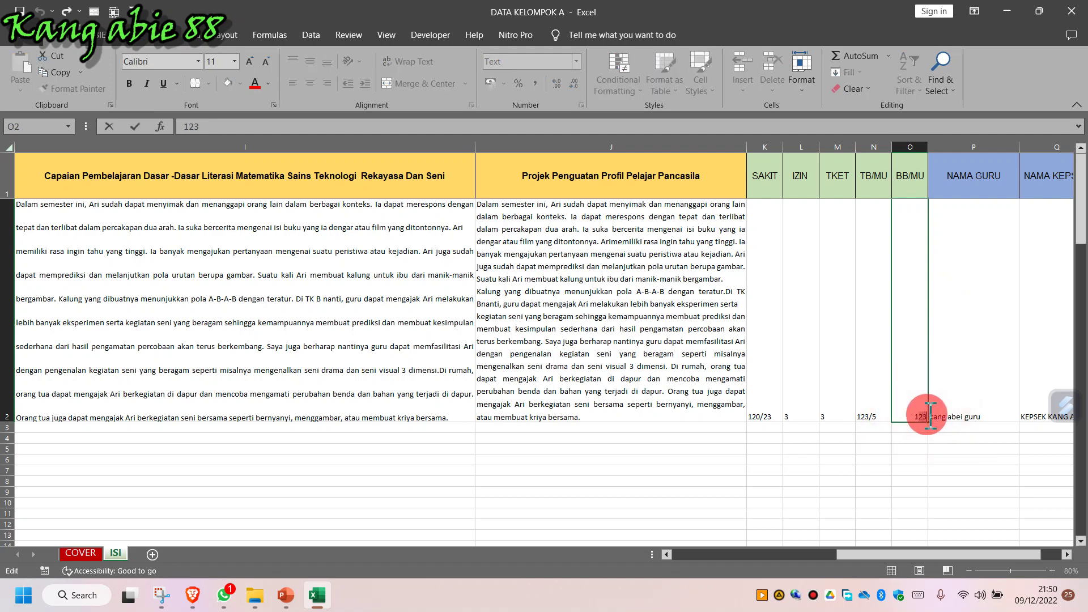
left_click_drag(930, 412, 904, 400)
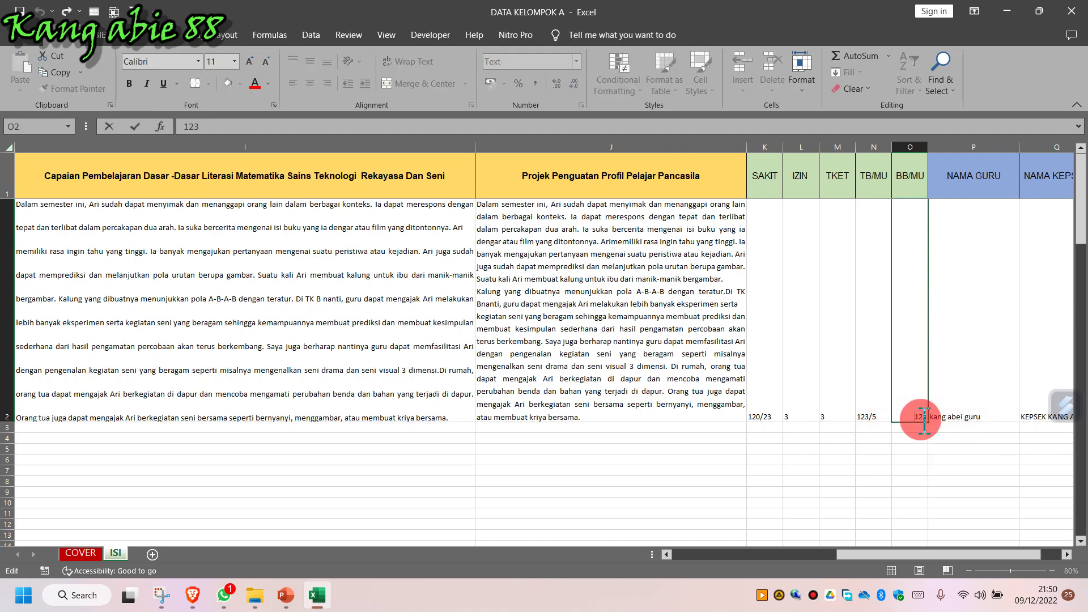
left_click(966, 227)
left_click_drag(871, 554, 910, 548)
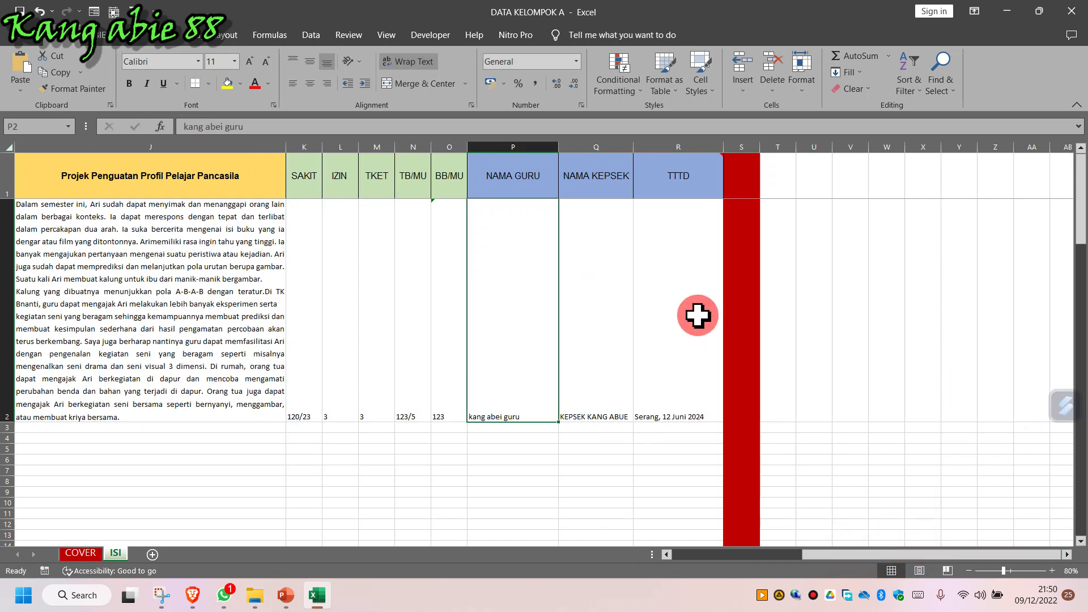
left_click(604, 253)
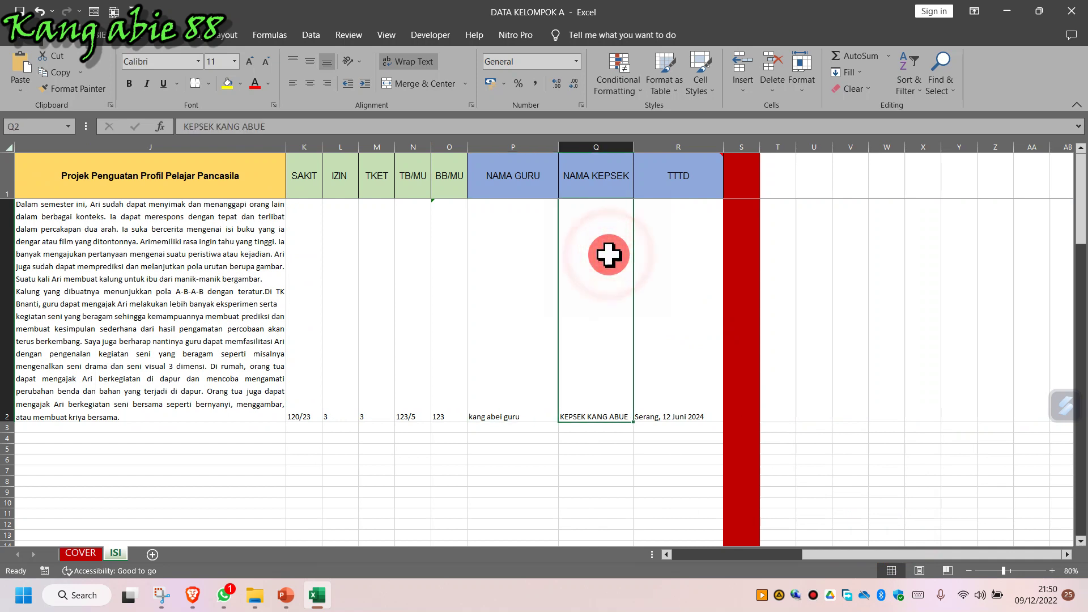
left_click(668, 259)
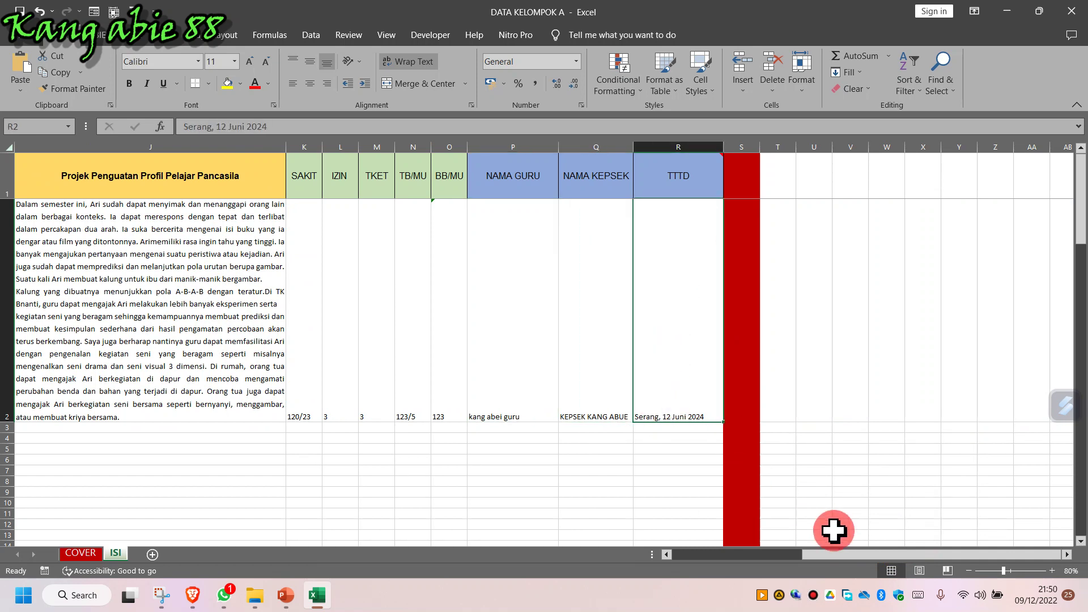
Look back over the student row and the empty row below it in the ISI sheet's first columns.
left_click(834, 553)
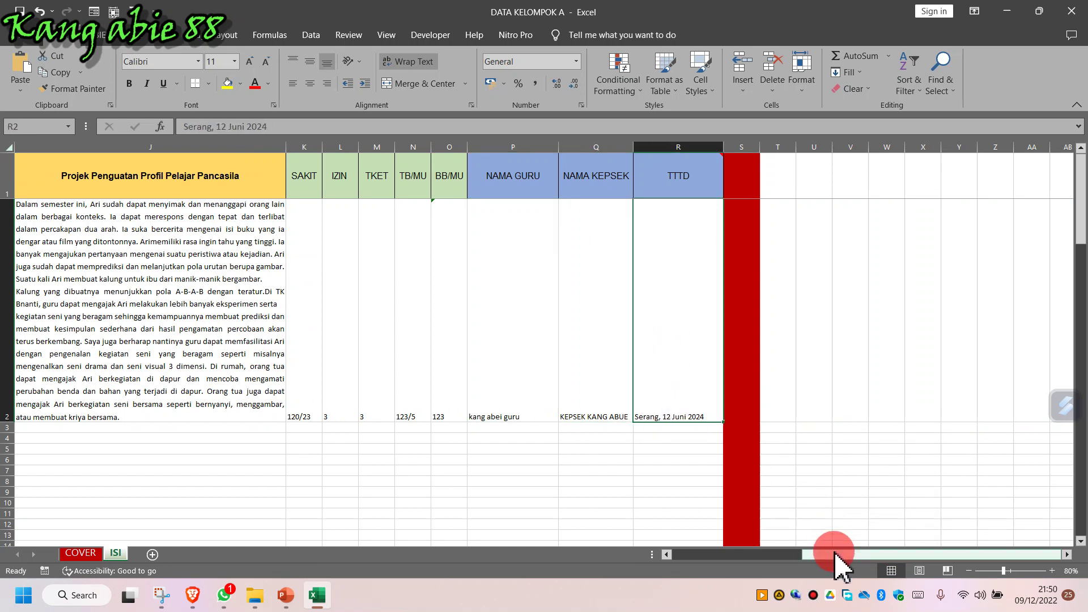
left_click_drag(835, 553, 680, 569)
left_click(253, 311)
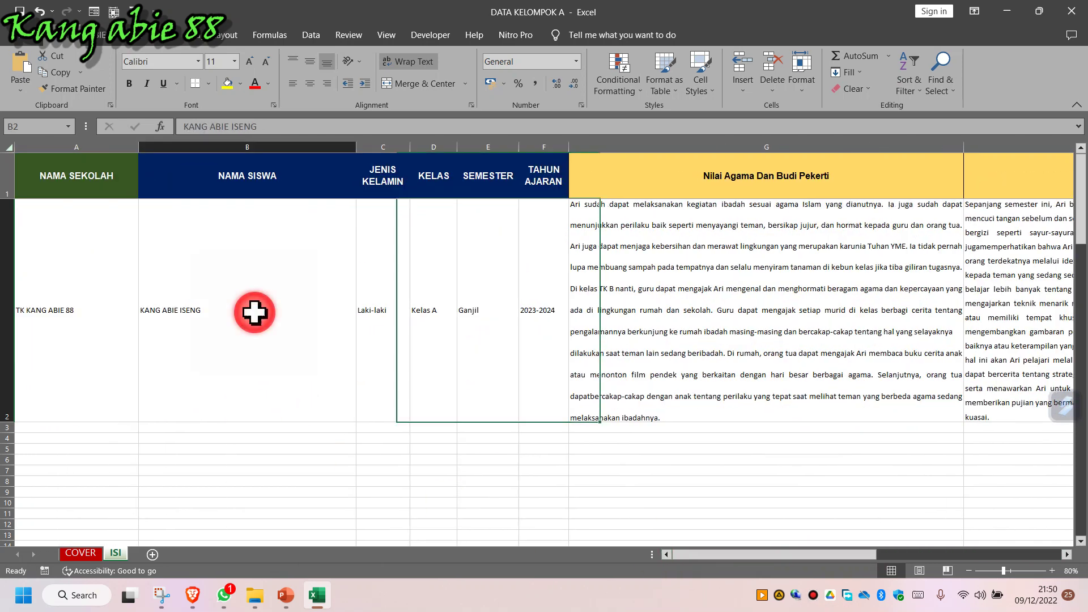
left_click(602, 303)
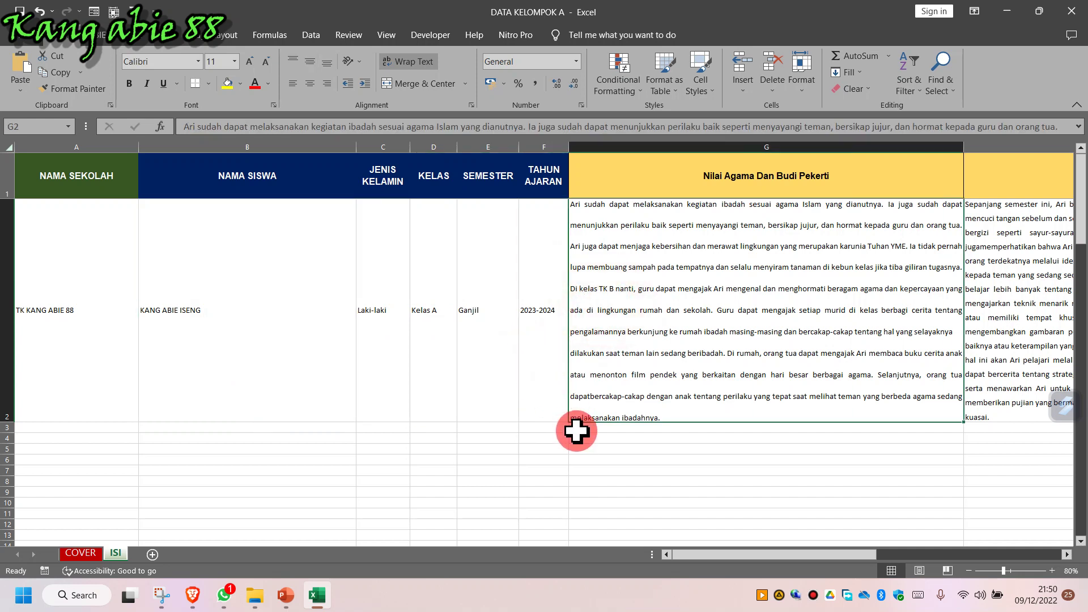
left_click(396, 353)
left_click(271, 339)
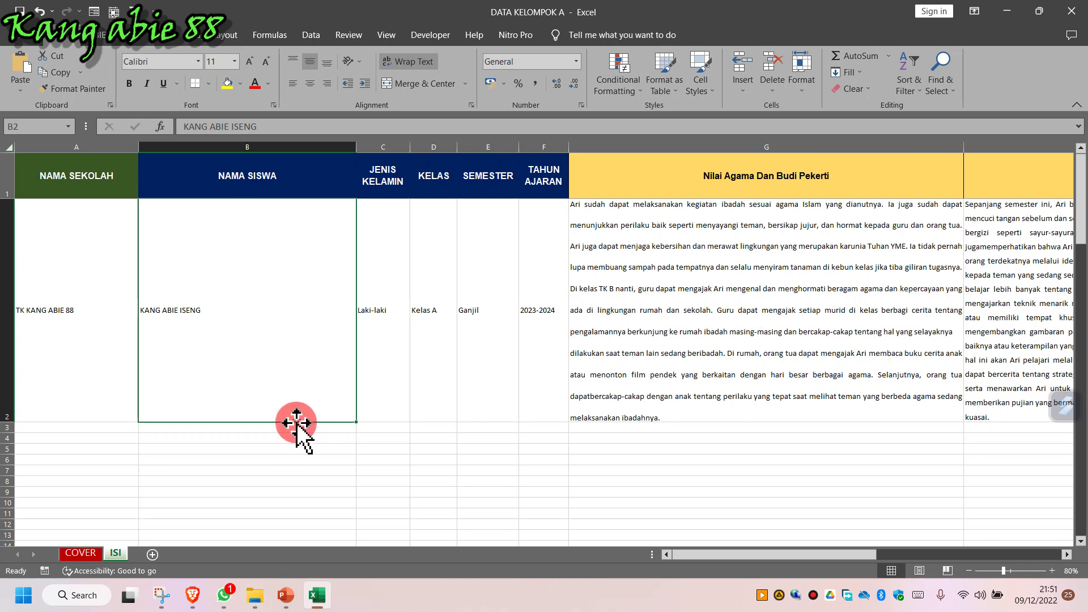
left_click(262, 428)
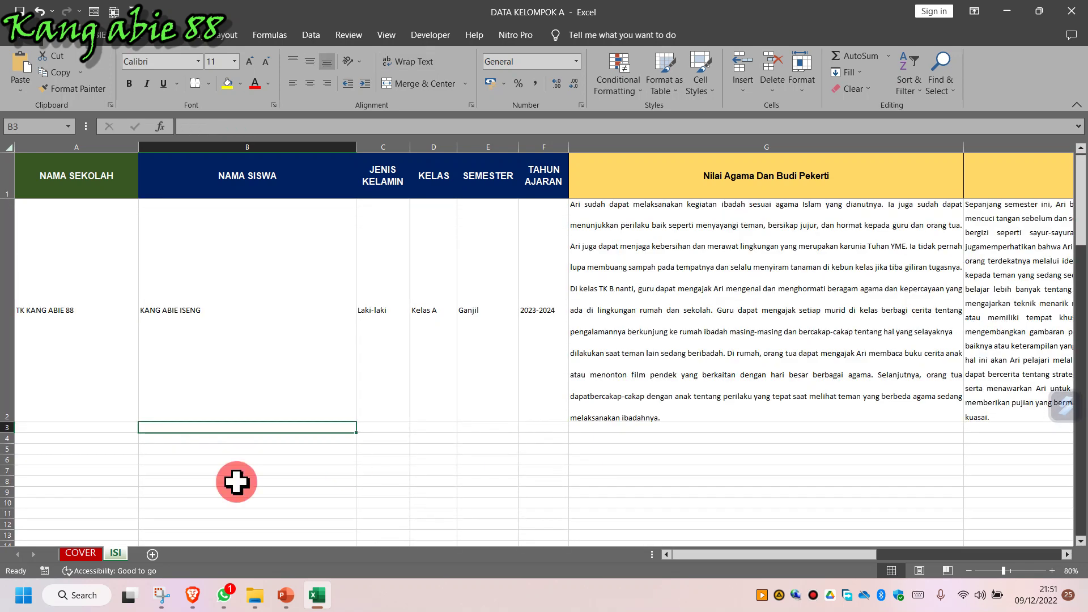
left_click(697, 361)
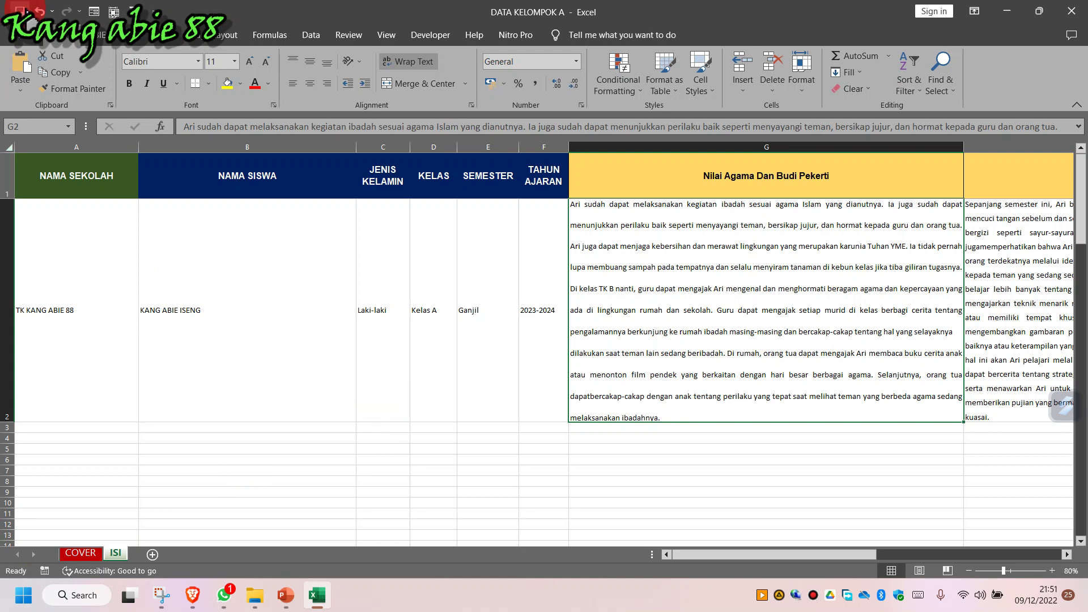
Close the DATA KELOMPOK A workbook.
left_click(1074, 11)
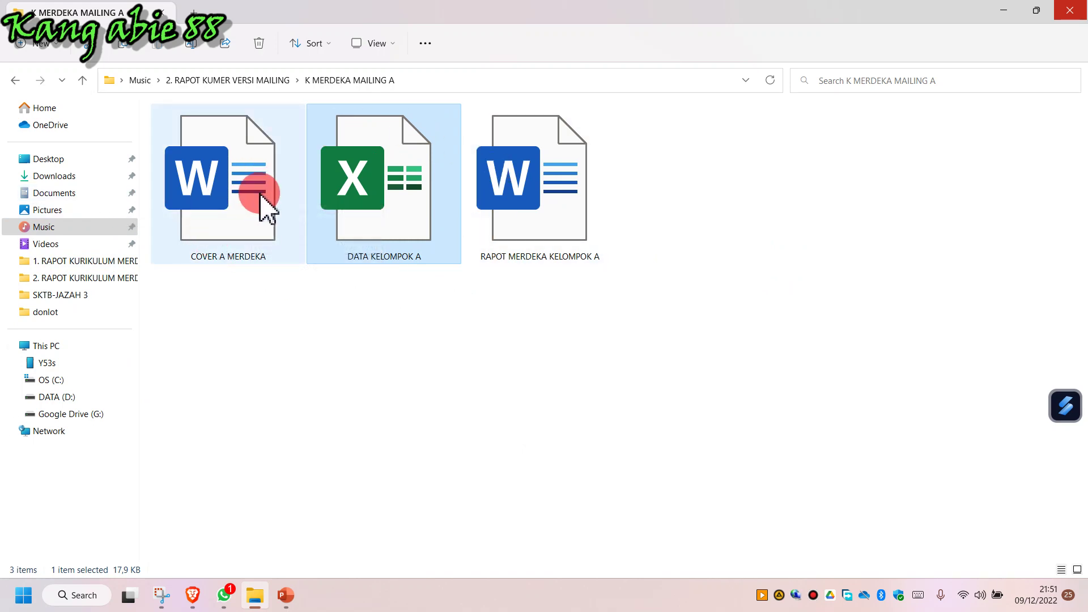
Open the COVER A MERDEKA document and allow it to load the COVER sheet data through its SQL command.
double_click(237, 187)
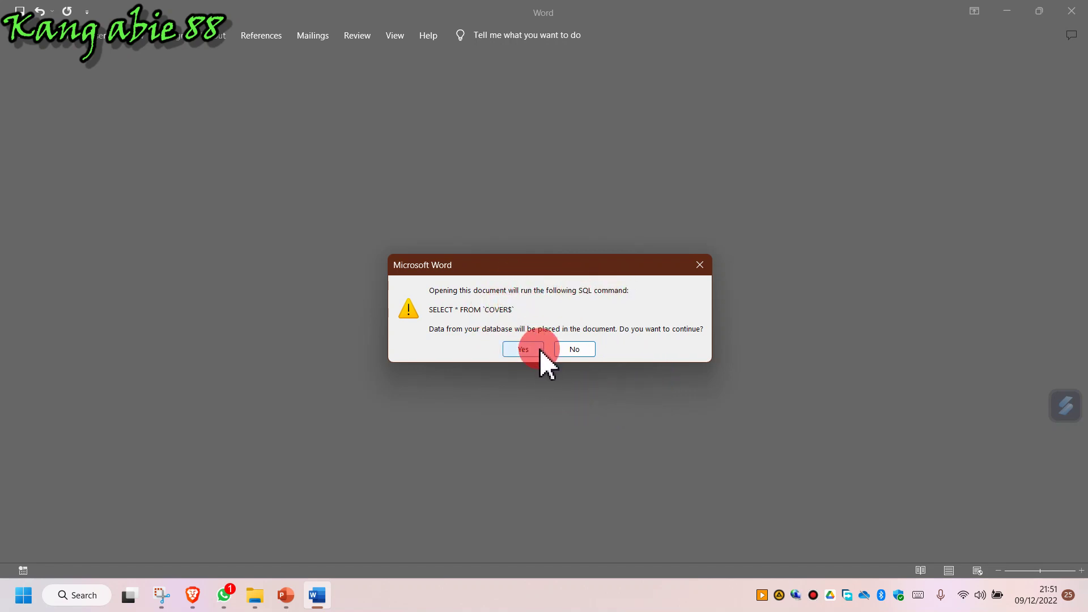
left_click(153, 48)
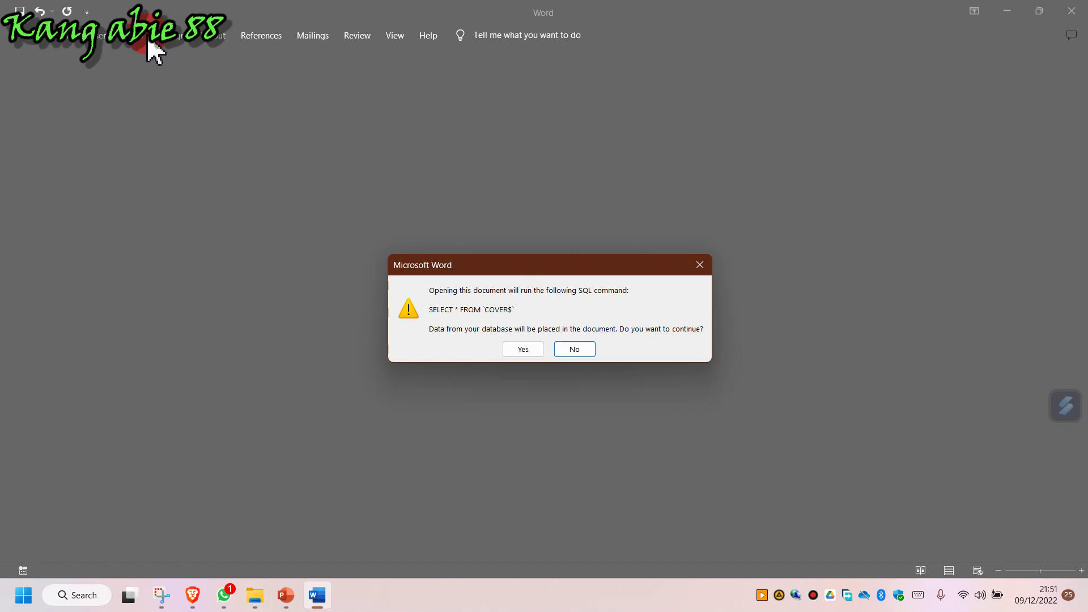
left_click(533, 350)
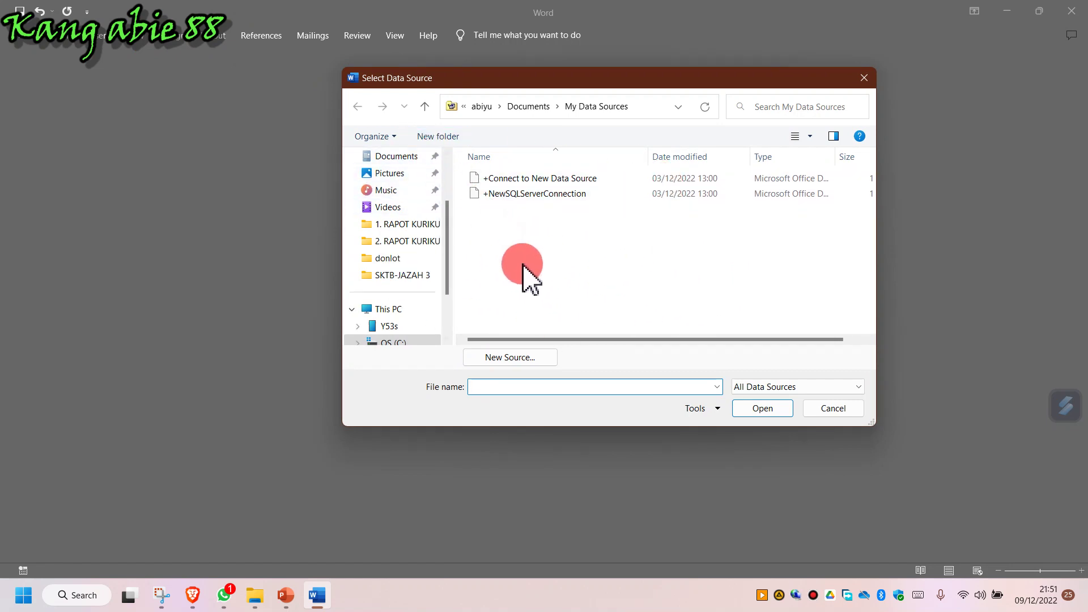
Choose DATA KELOMPOK A in Music > 2. RAPOT KUMER VERSI MAILING > K MERDEKA MAILING A as the document's data source.
scroll(437, 287, "up", 2)
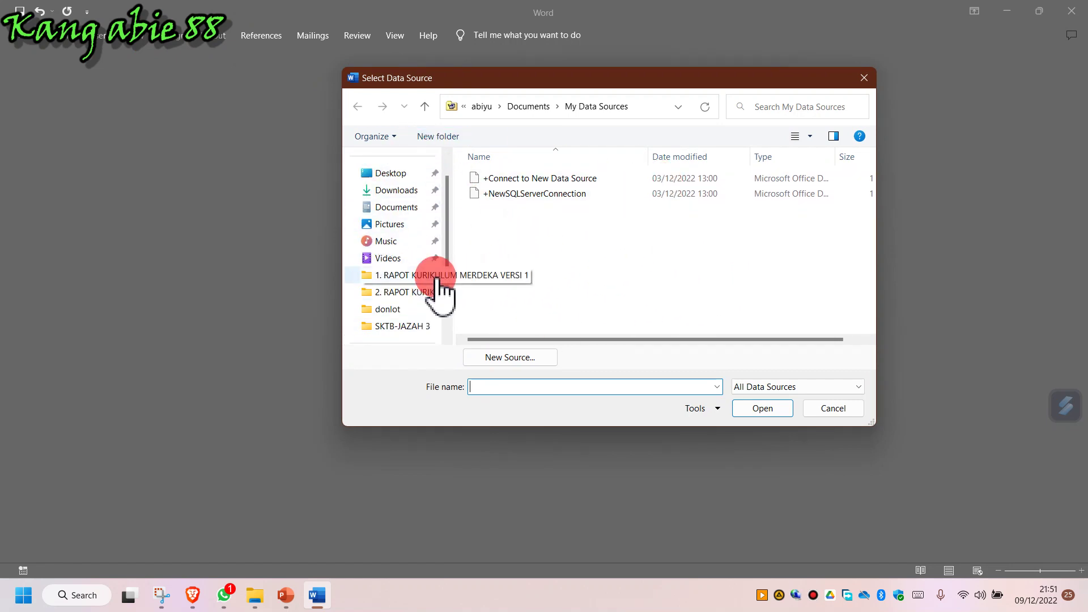
left_click(410, 247)
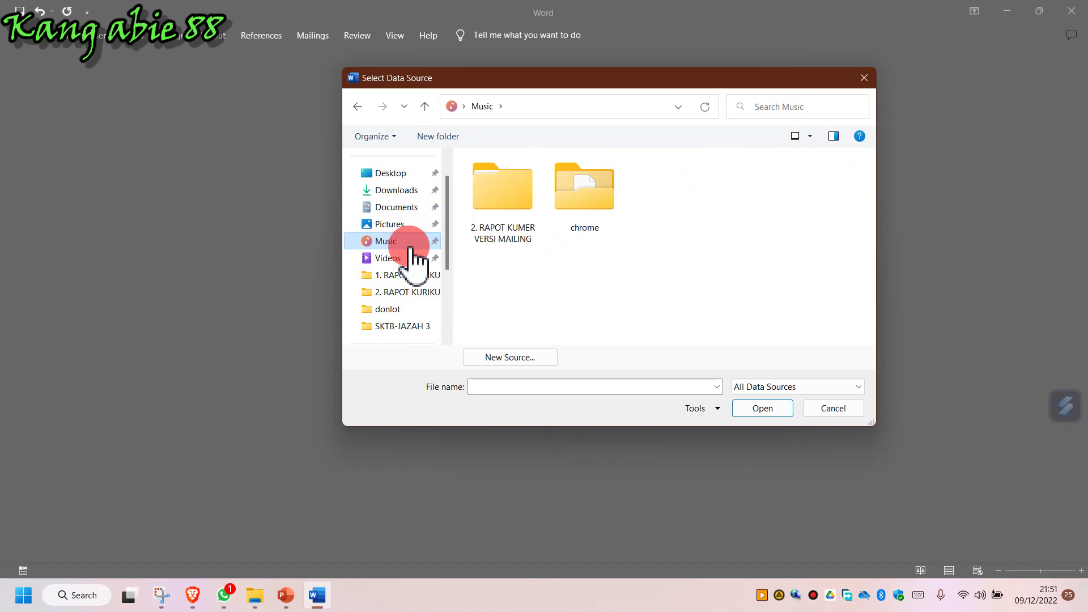
left_click(507, 215)
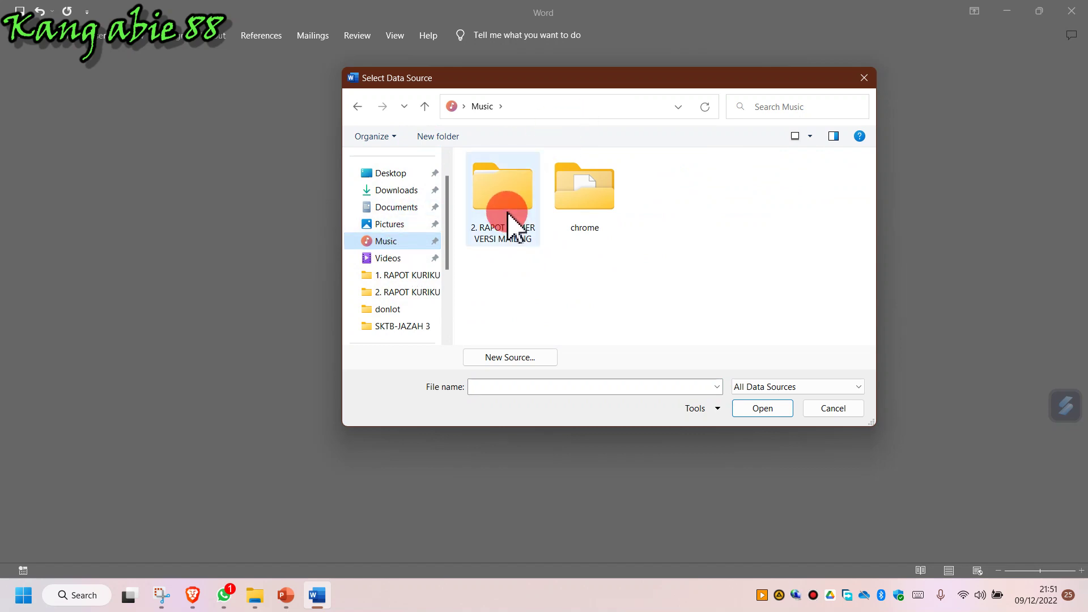
left_click(509, 219)
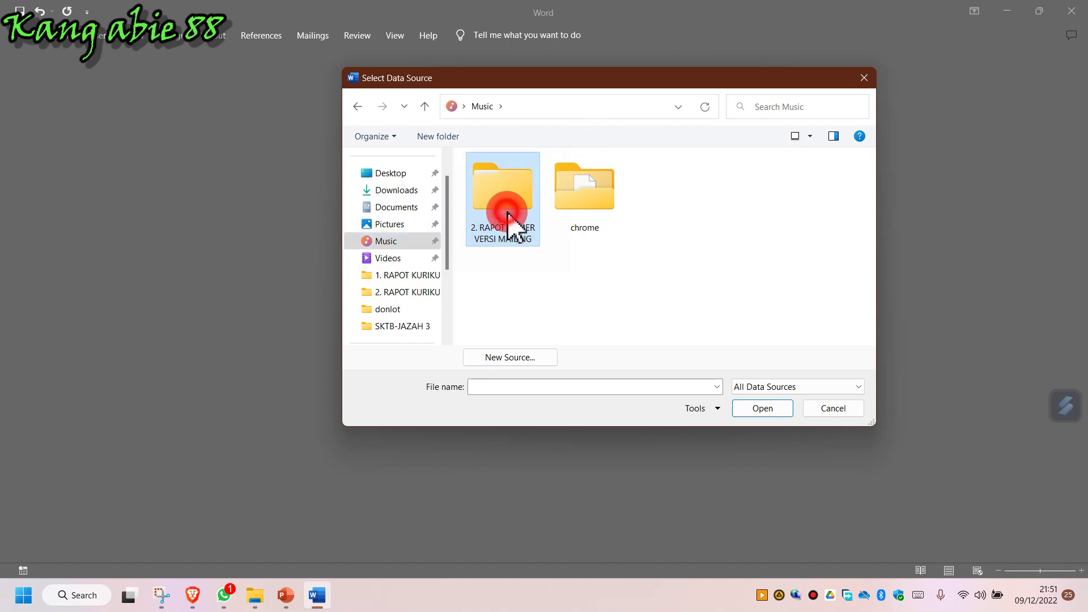
double_click(507, 219)
left_click_drag(573, 154, 703, 157)
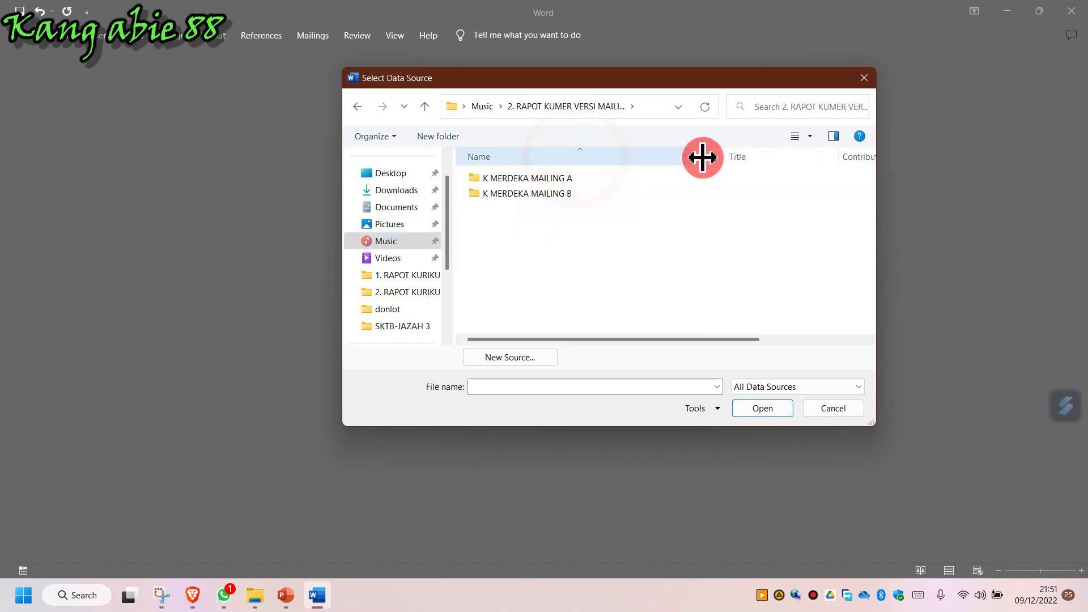
double_click(579, 179)
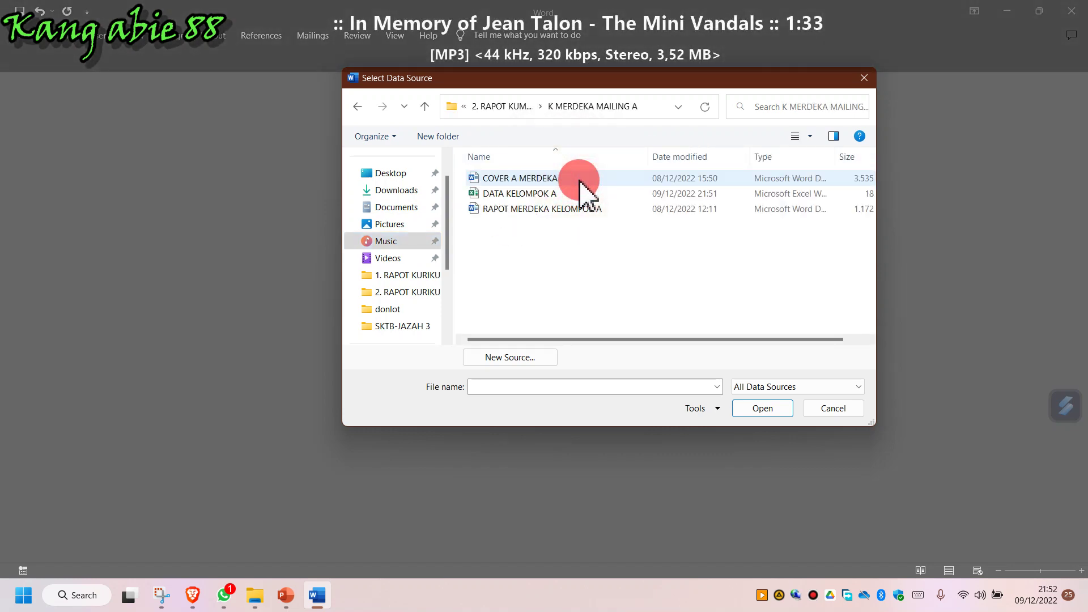
left_click(552, 194)
left_click(761, 408)
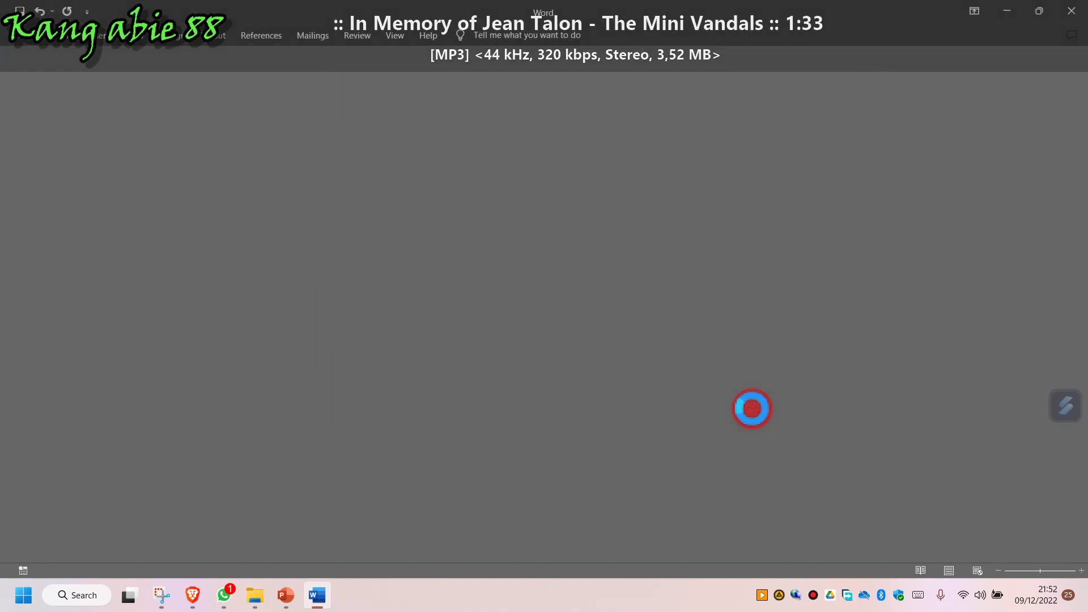
Review the cover, PEDOMAN PENGGUNAAN and Data Diri Anak/Siswa pages of the COVER A MERDEKA document.
scroll(412, 340, "down", 5)
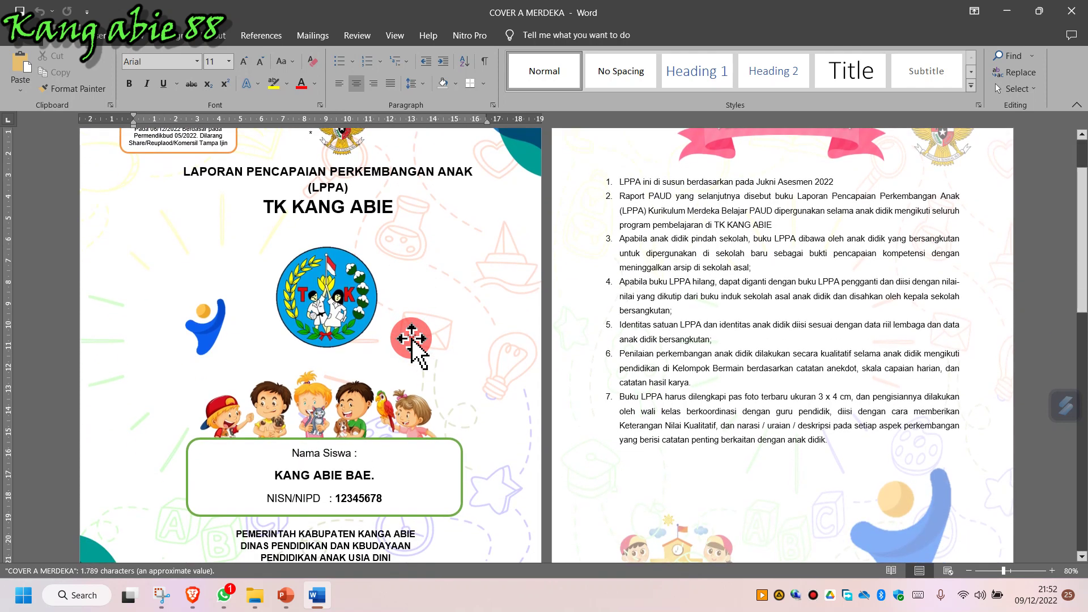
scroll(412, 340, "down", 12)
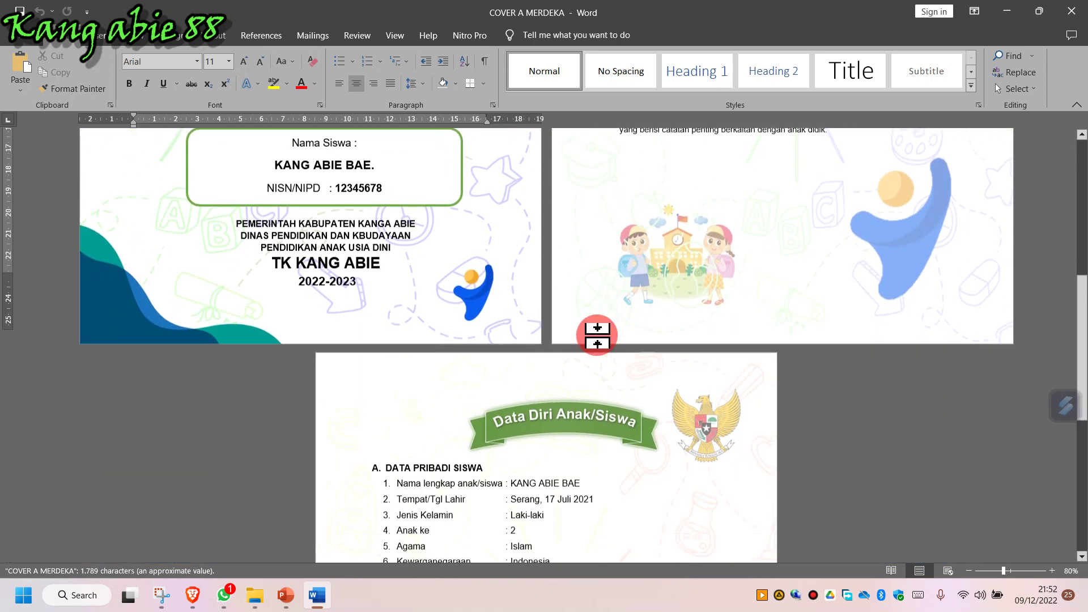
left_click(539, 392)
scroll(559, 399, "down", 5)
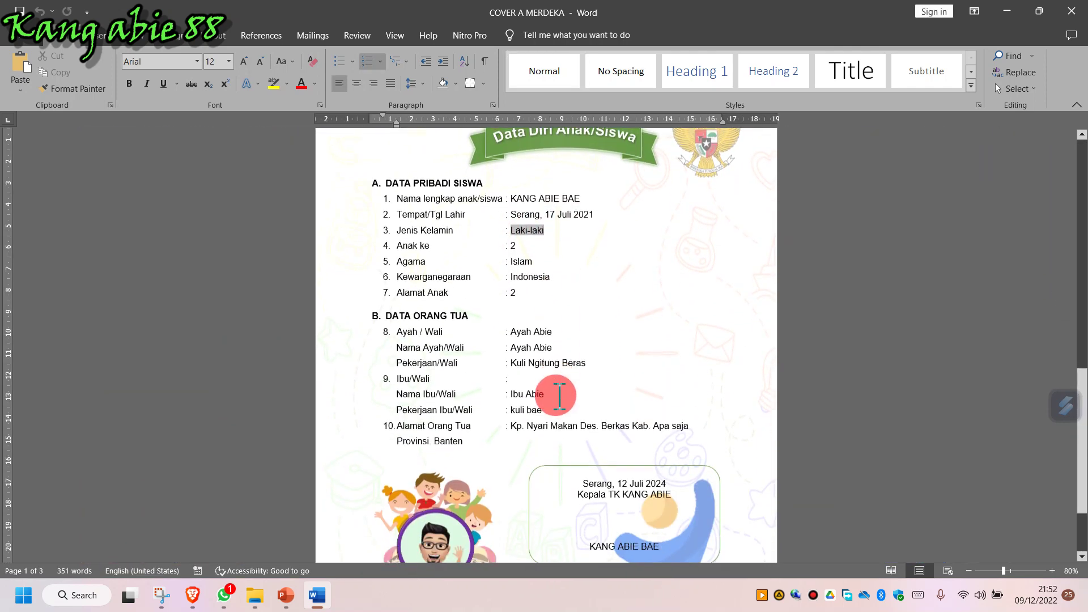
left_click(557, 387)
scroll(558, 387, "up", 12)
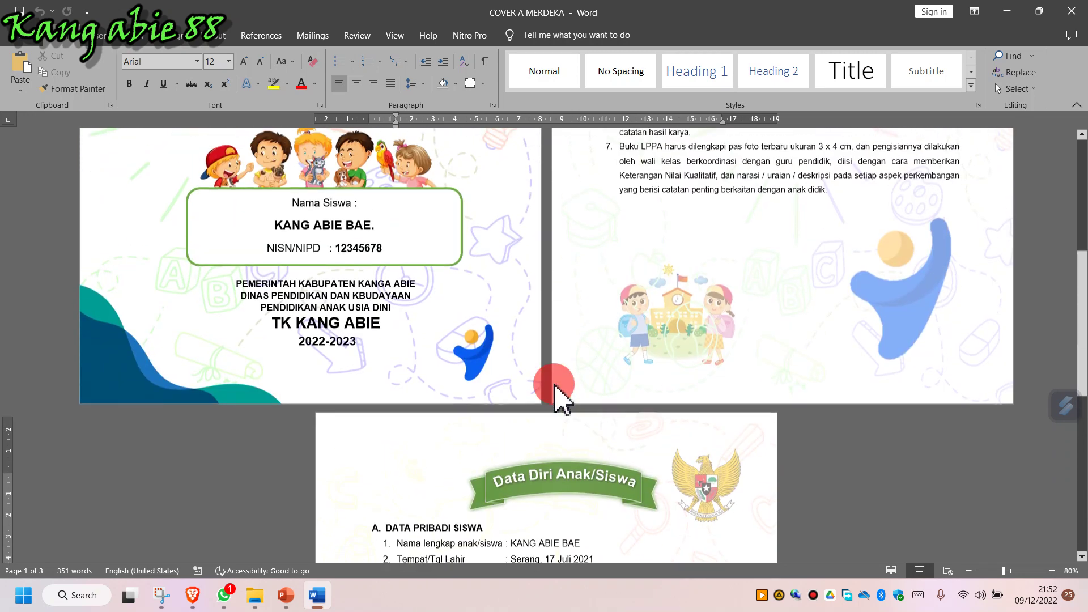
scroll(480, 365, "up", 8)
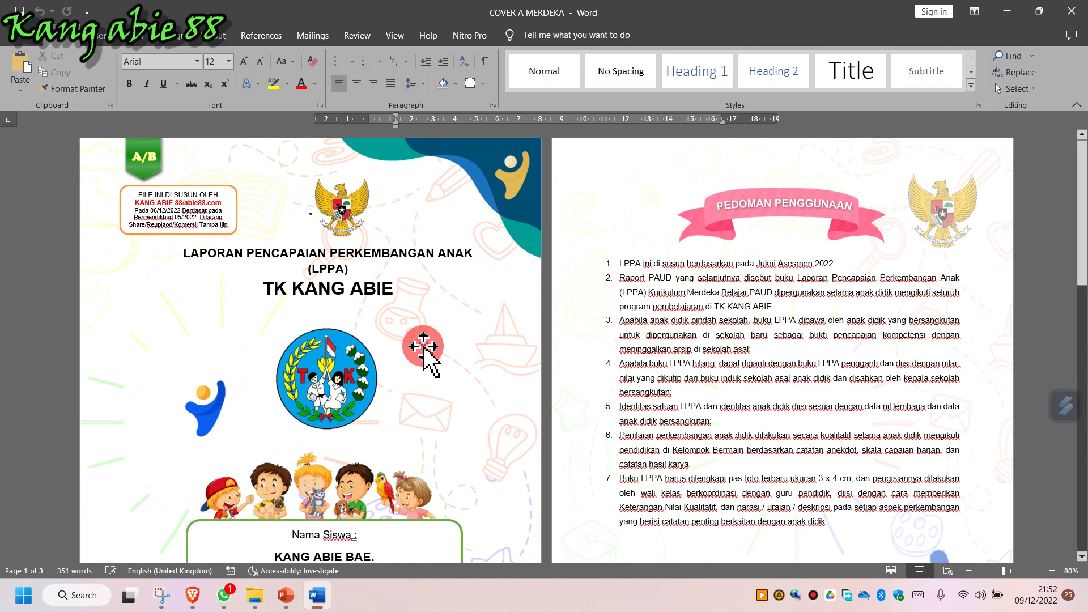
Finish the mail merge by merging all records into a new document of individual report covers.
left_click(306, 40)
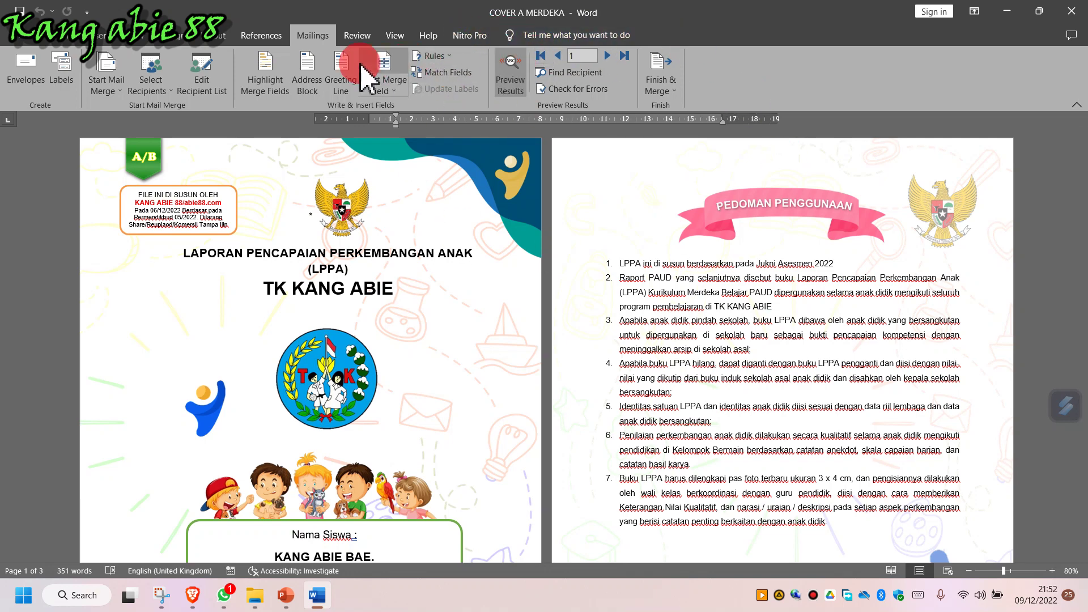
left_click(675, 94)
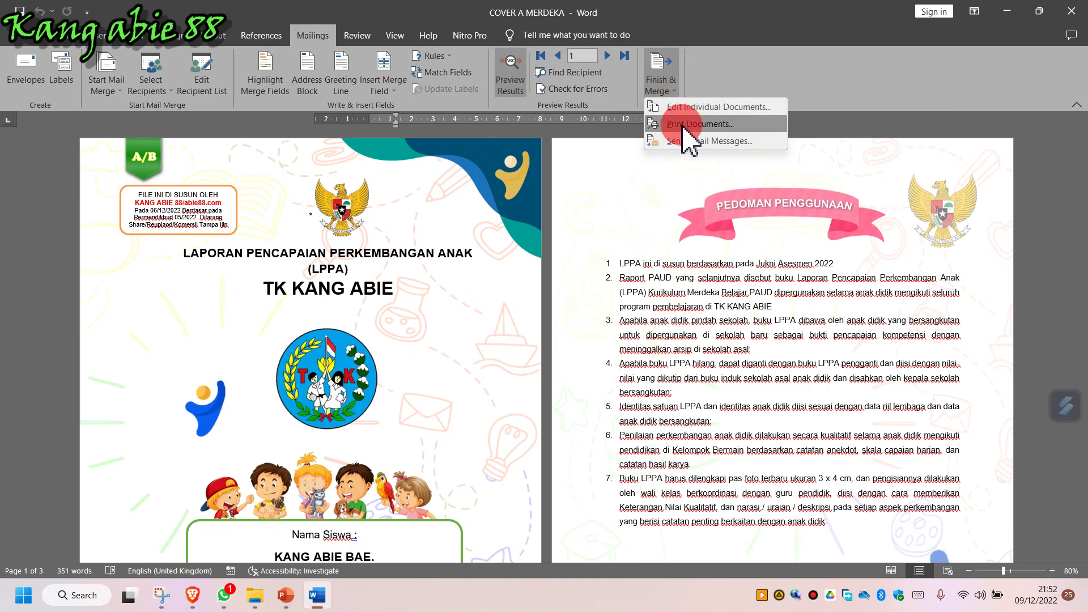
left_click(709, 108)
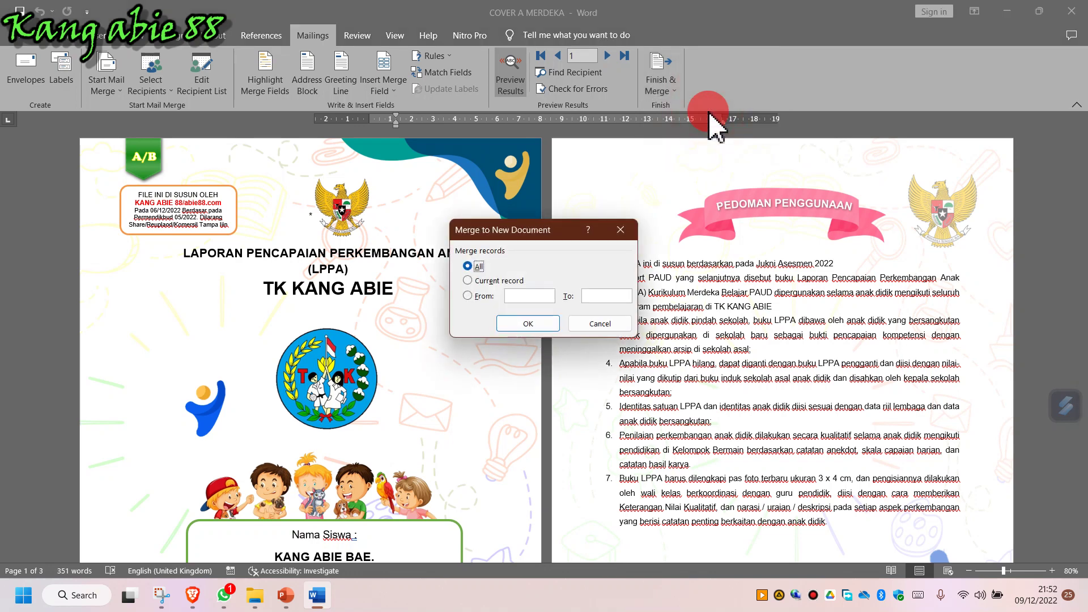
left_click(476, 265)
left_click(510, 322)
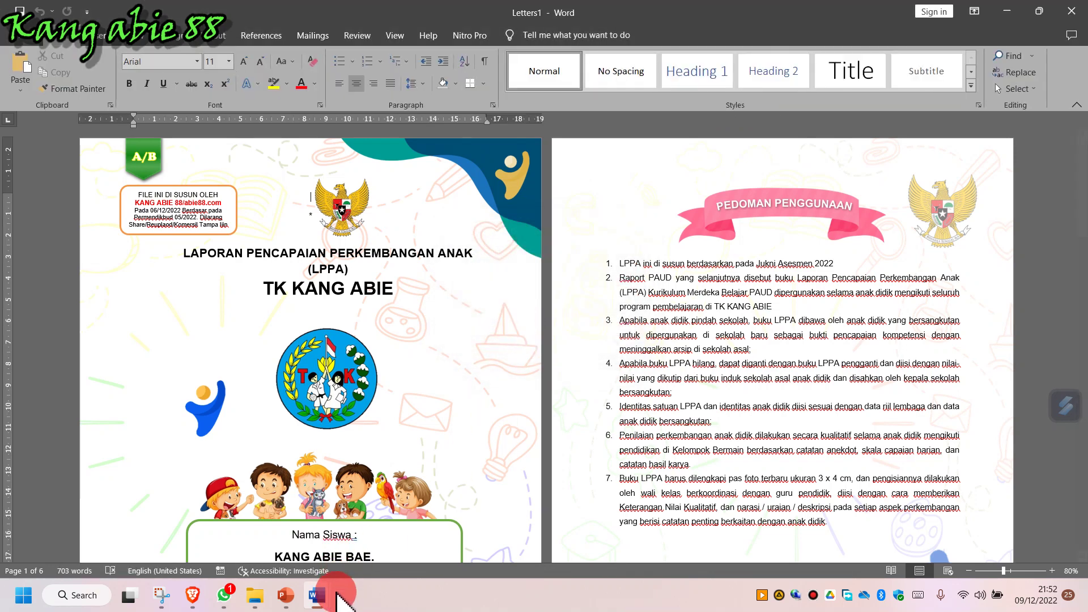
Look through the merged document's pages, comparing the cover and Data Diri Anak/Siswa pages of both students.
mouse_move(319, 594)
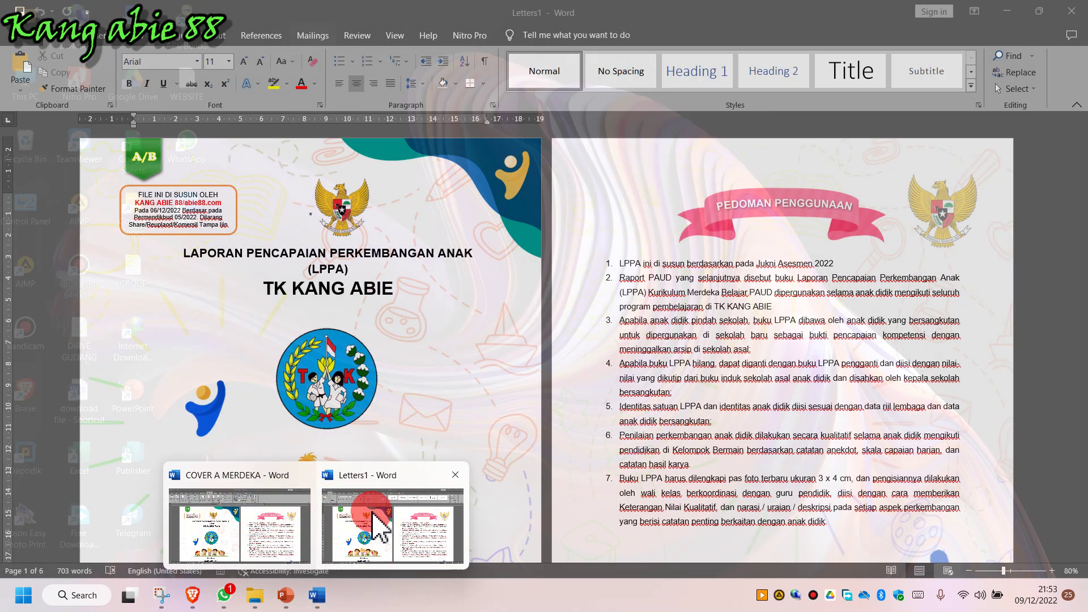
left_click(373, 512)
scroll(433, 316, "down", 3)
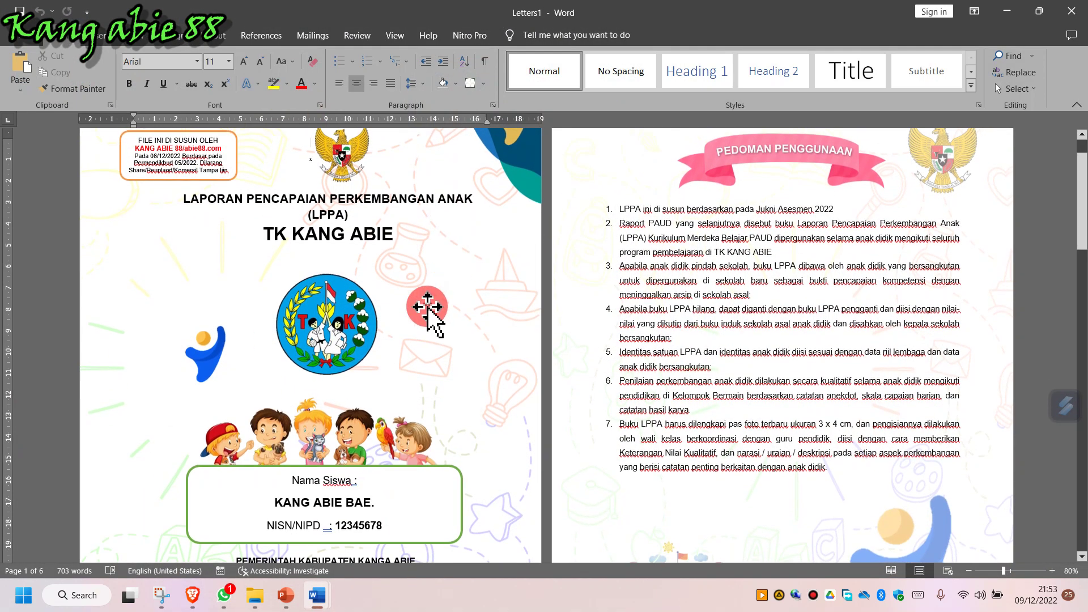
scroll(431, 311, "down", 15)
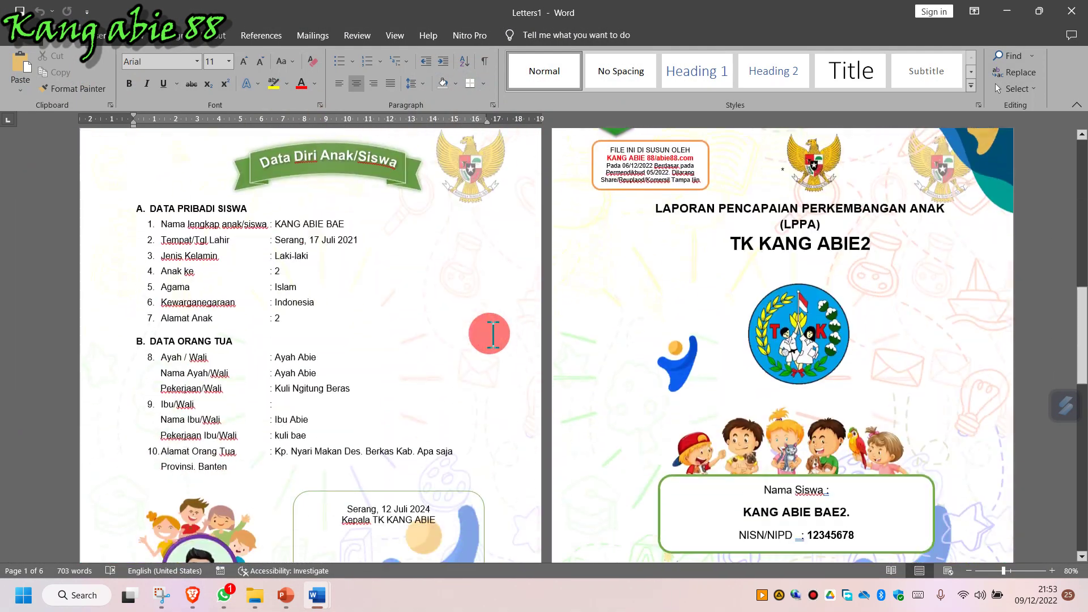
scroll(489, 333, "down", 10)
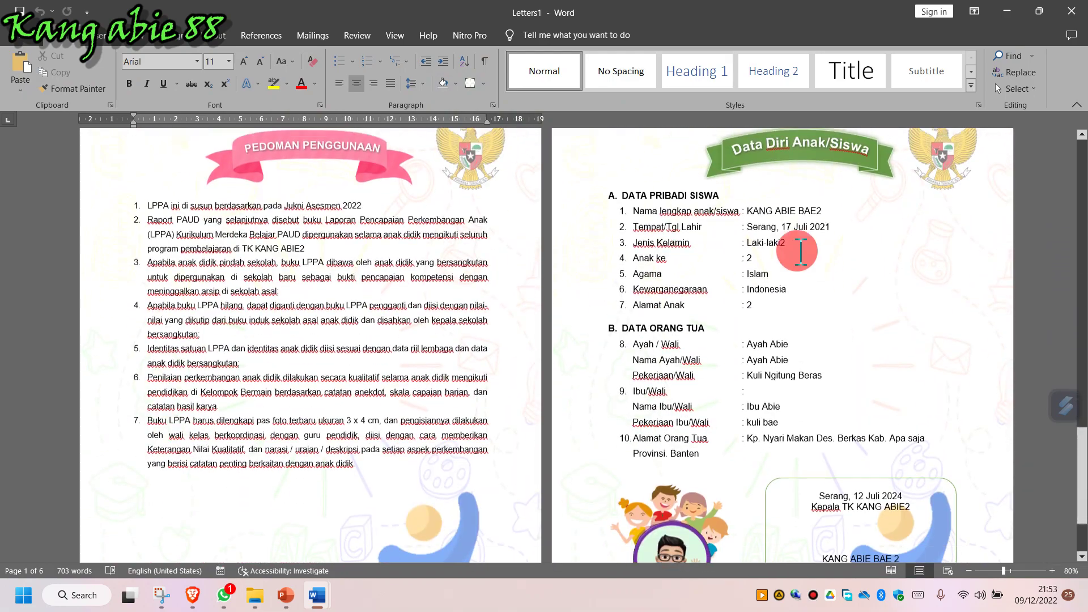
scroll(646, 363, "up", 6)
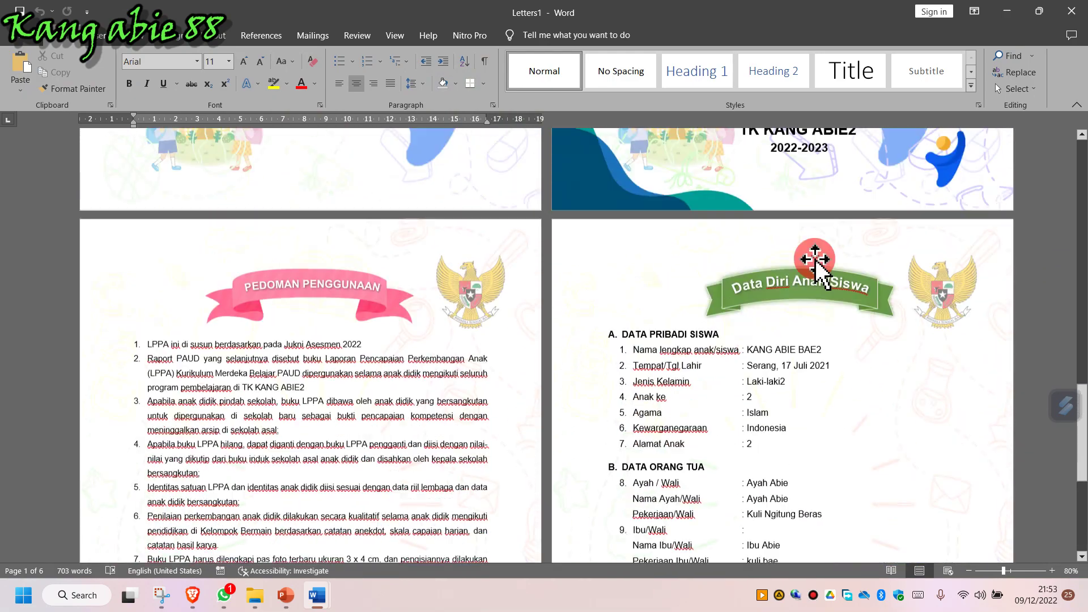
scroll(777, 385, "down", 3)
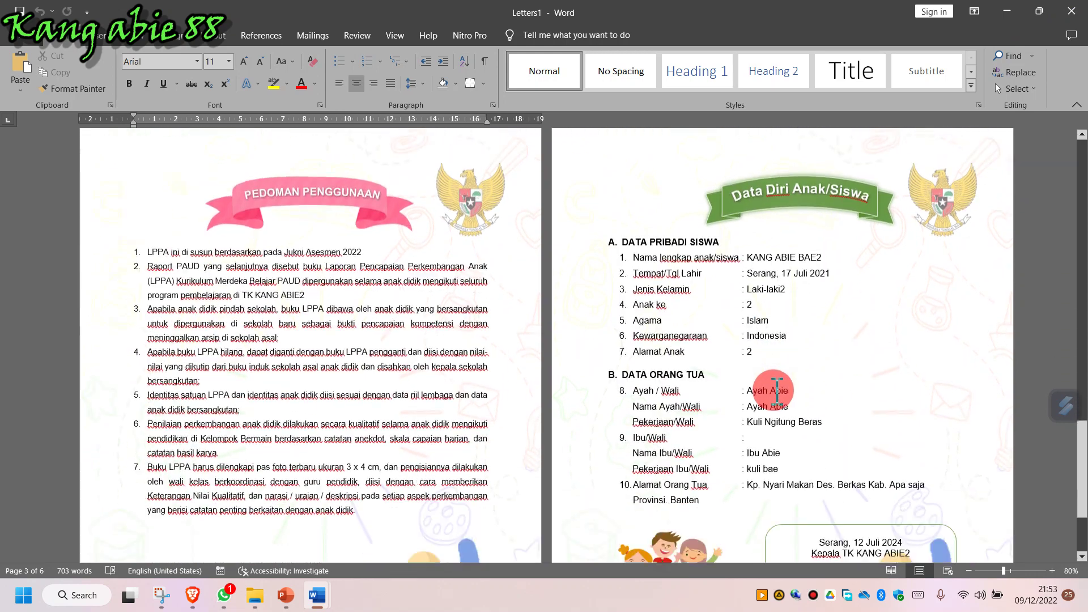
scroll(777, 384, "down", 2)
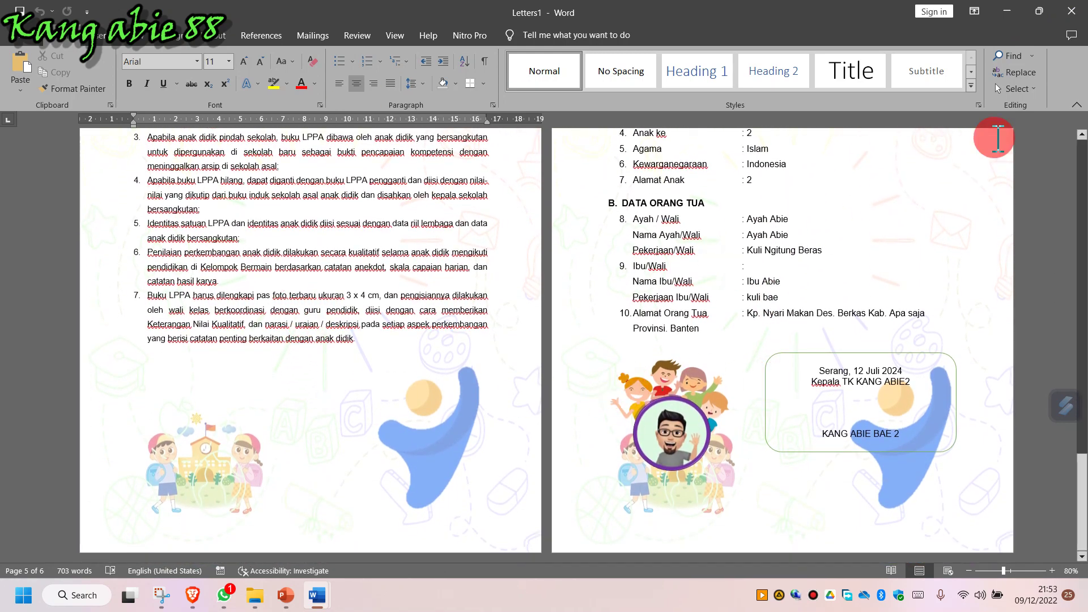
Close the merged document.
left_click(1079, 19)
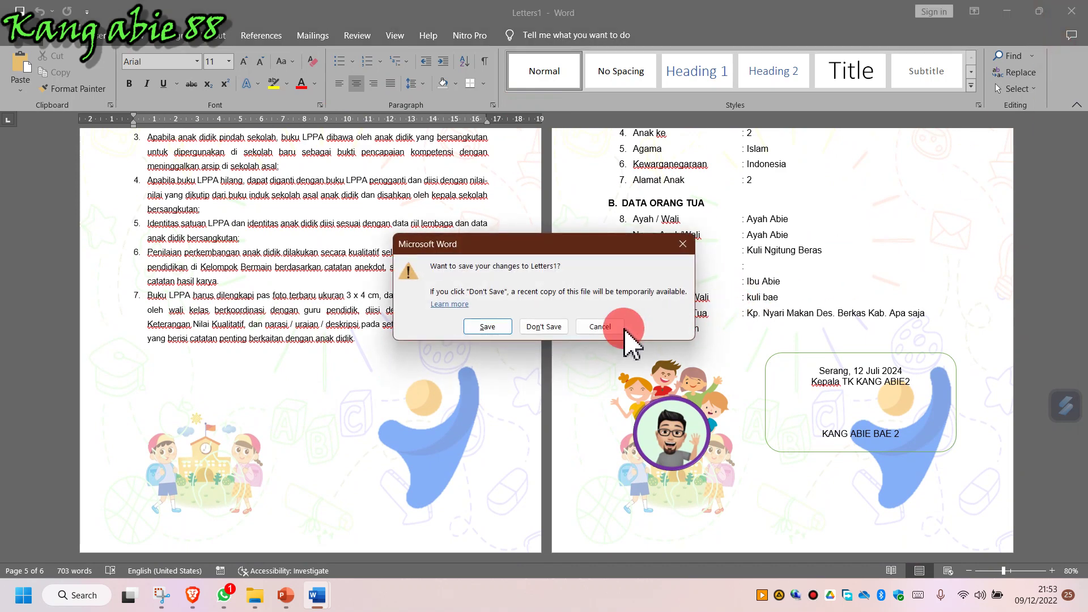